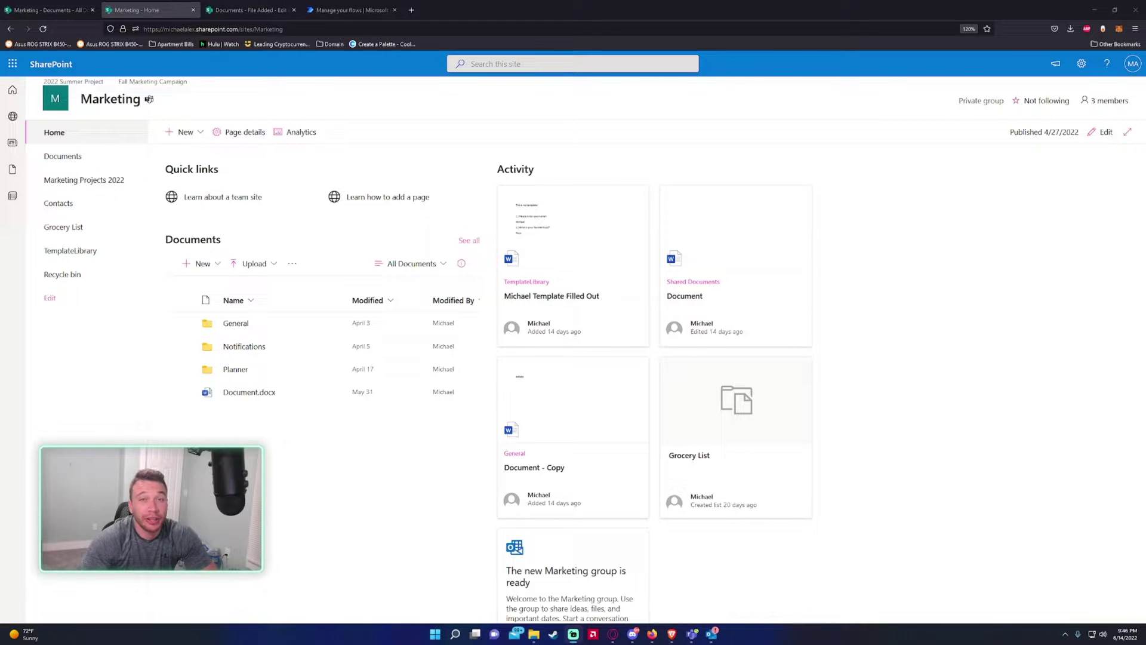
From the Marketing site, open the Documents library and start an Alert me alert for it.
{"action": "left_click", "coordinate": [88, 129]}
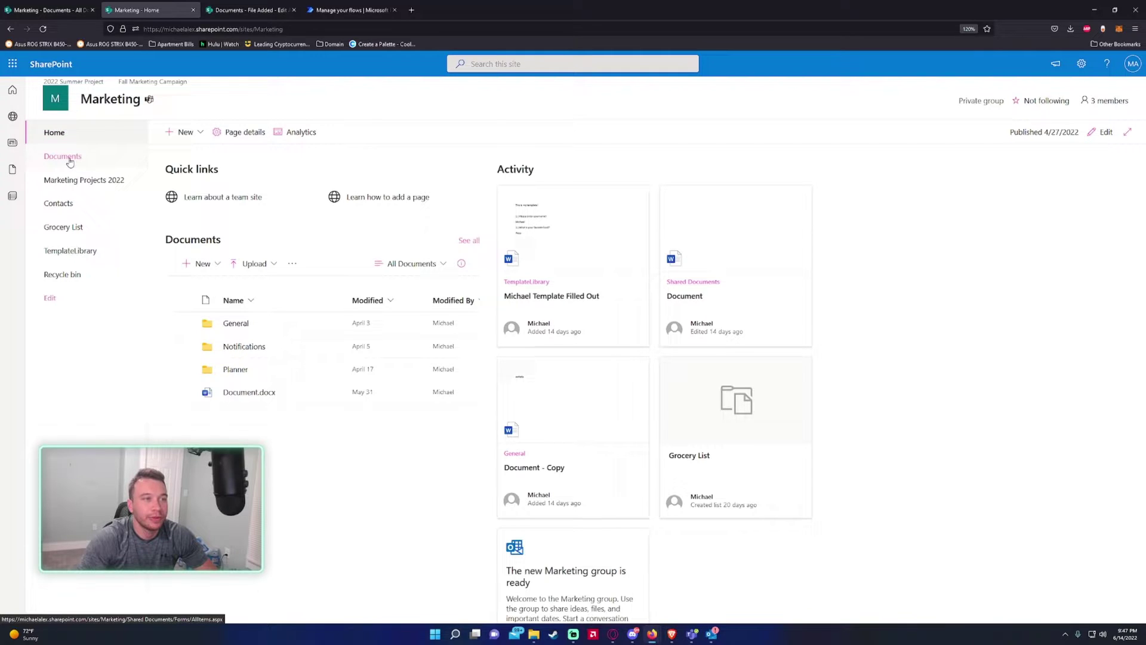
{"action": "left_click", "coordinate": [68, 157]}
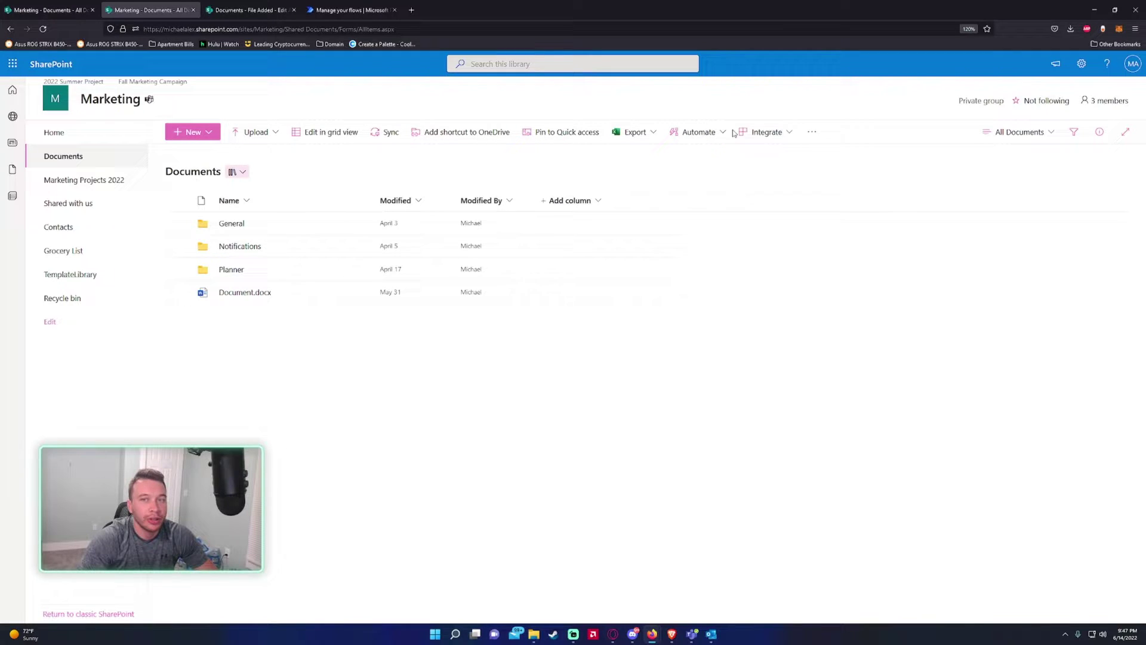
{"action": "left_click", "coordinate": [812, 139]}
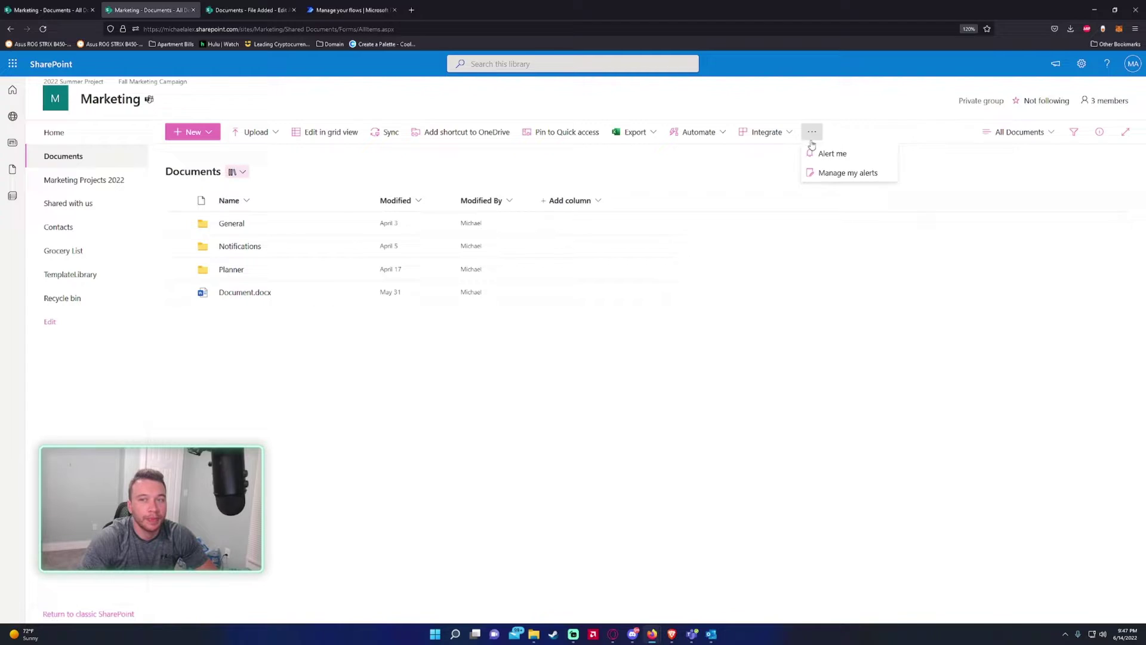
{"action": "left_click", "coordinate": [824, 153]}
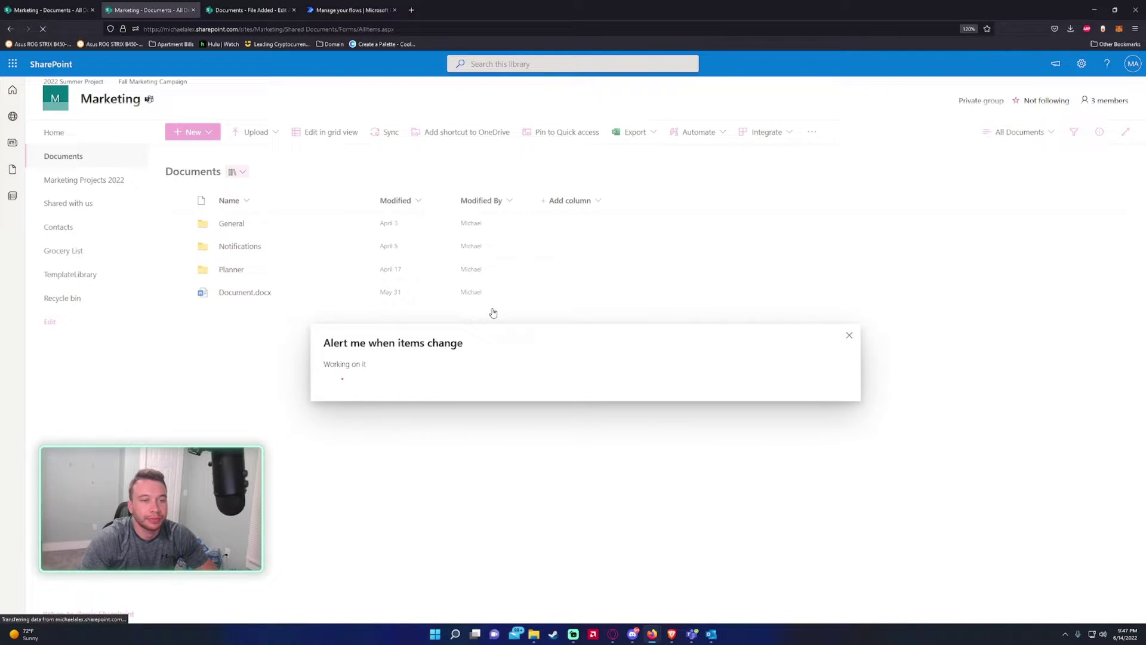
Zoom the page in and review the alert title, Documents.
{"action": "key", "text": "ctrl+plus"}
{"action": "key", "text": "ctrl+plus"}
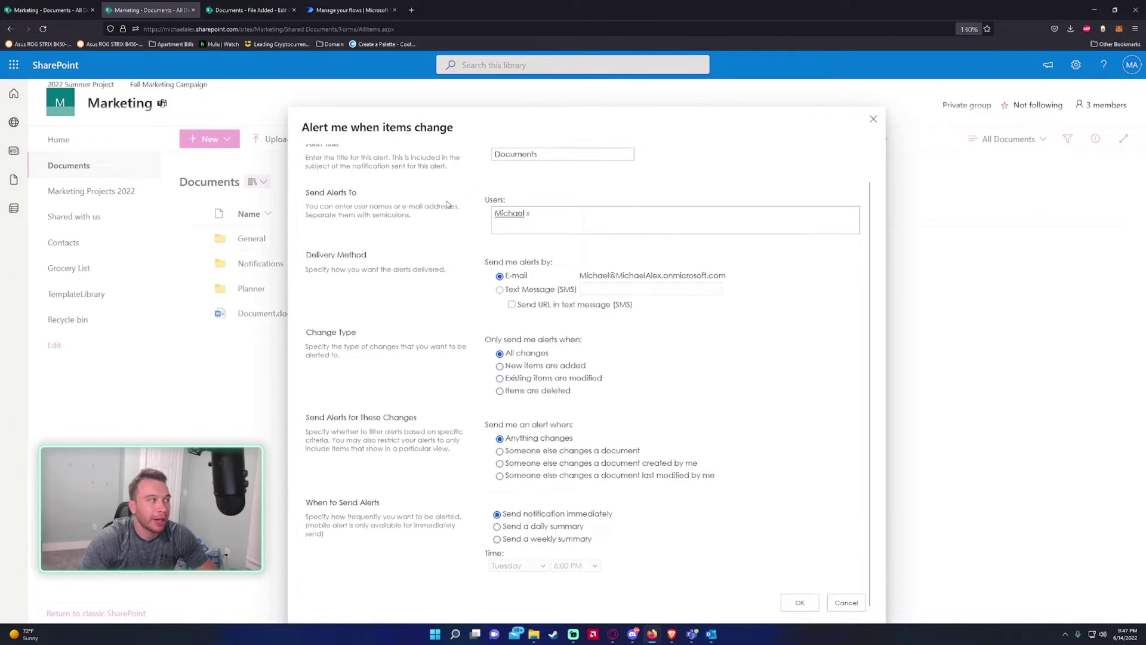
{"action": "key", "text": "ctrl+plus"}
{"action": "key", "text": "ctrl+plus"}
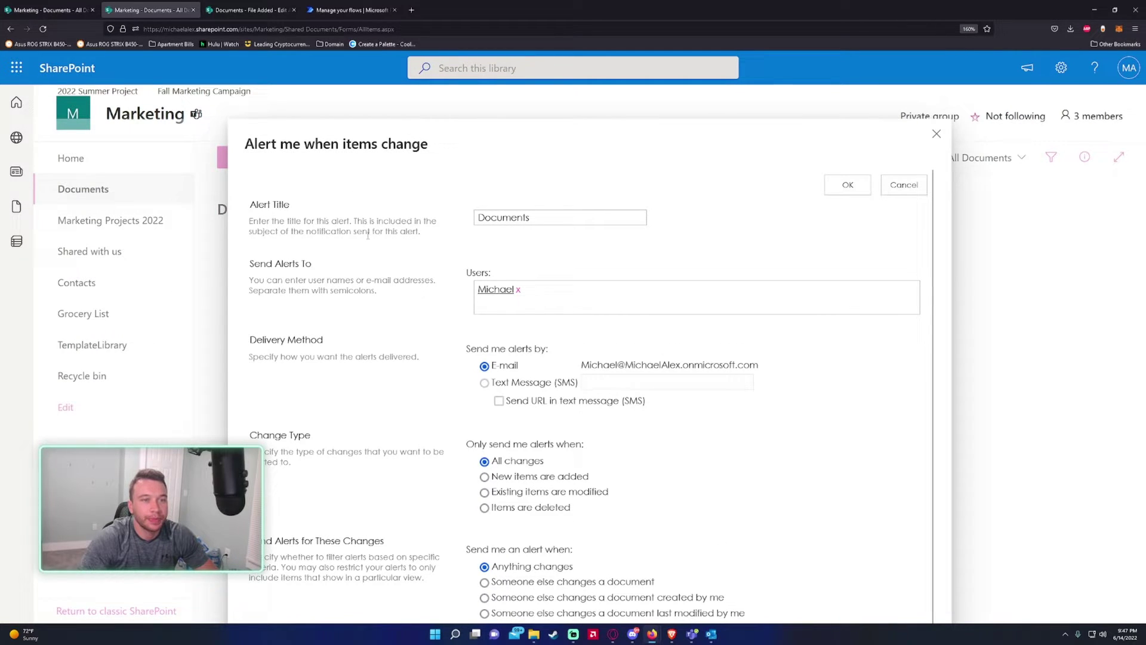
{"action": "left_click", "coordinate": [590, 218]}
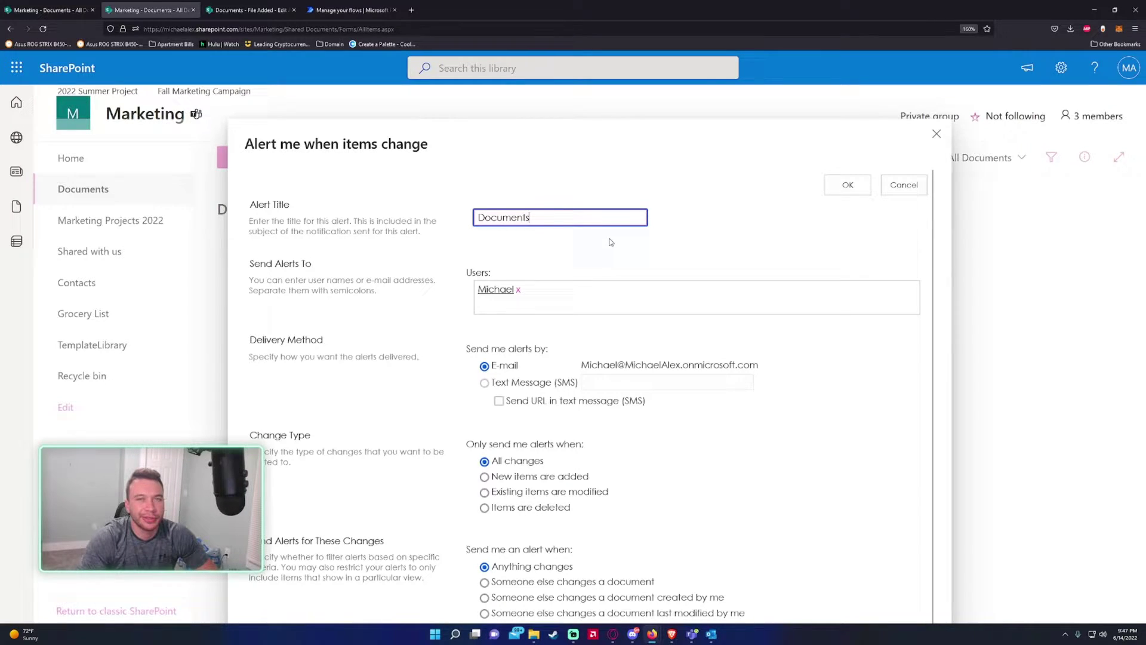
{"action": "scroll", "coordinate": [541, 243], "scroll_direction": "down", "scroll_amount": 1}
{"action": "scroll", "coordinate": [526, 233], "scroll_direction": "up", "scroll_amount": 1}
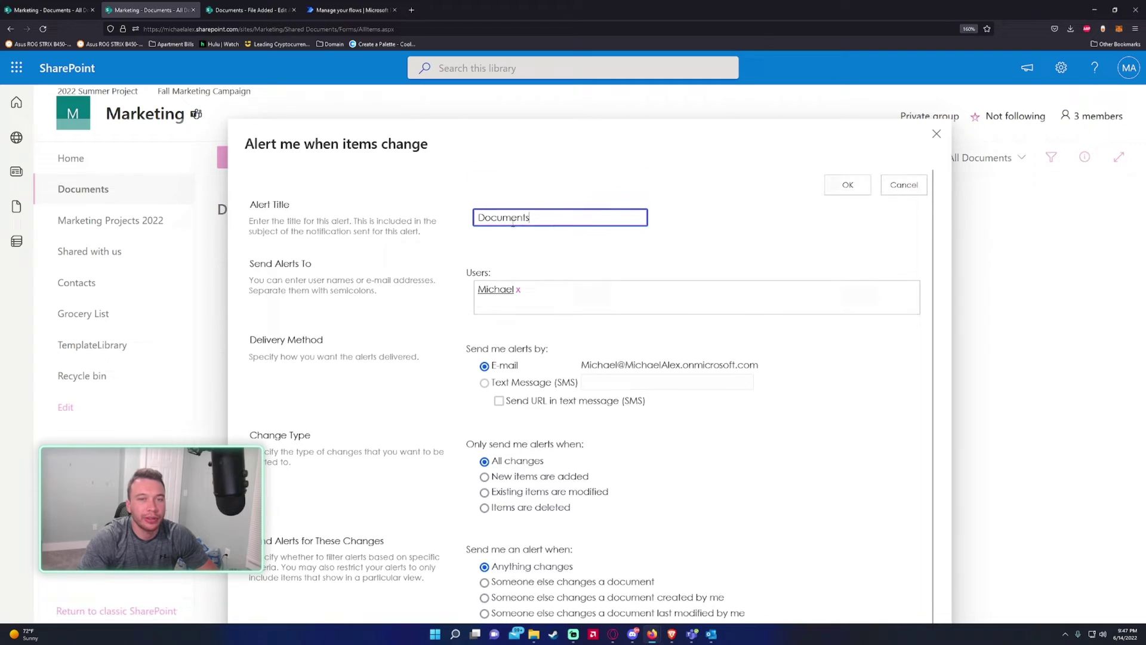
Set the alert's change type to 'New items are added'.
{"action": "left_click", "coordinate": [270, 253]}
{"action": "scroll", "coordinate": [270, 253], "scroll_direction": "down", "scroll_amount": 1}
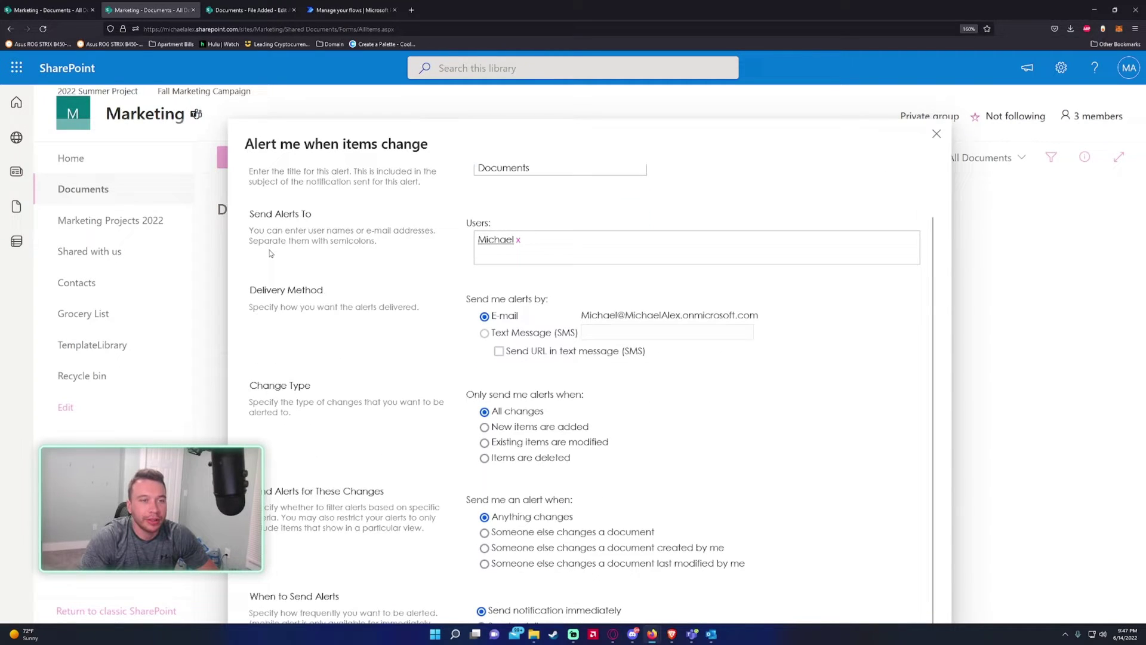
{"action": "left_click", "coordinate": [554, 246]}
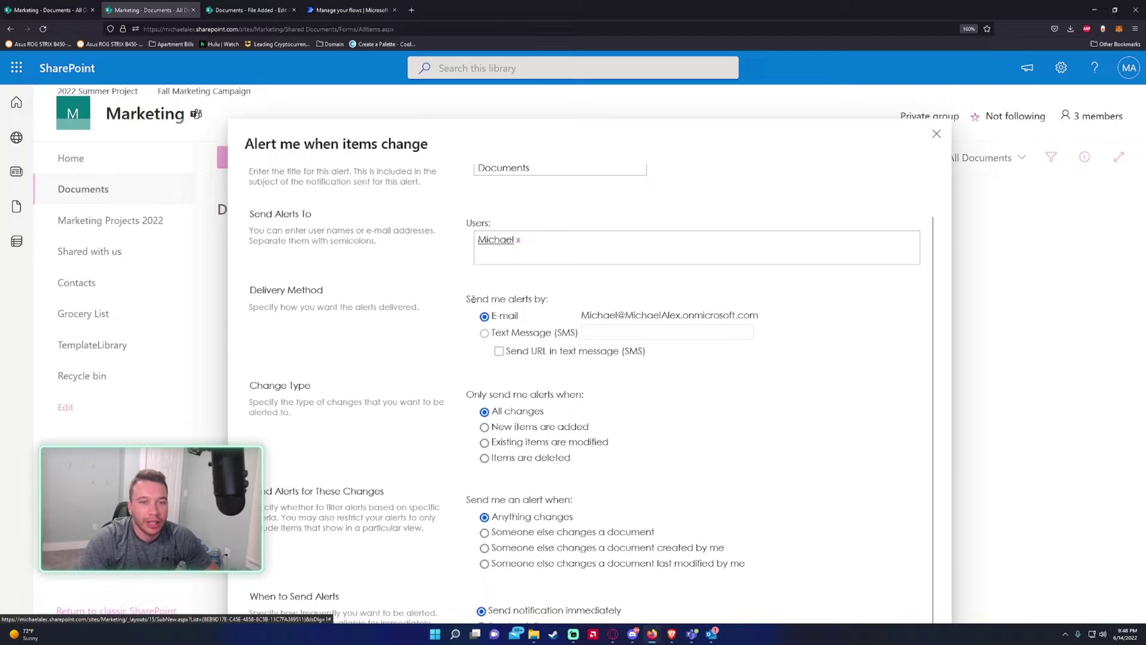
{"action": "left_click_drag", "start_coordinate": [468, 300], "coordinate": [738, 328]}
{"action": "left_click", "coordinate": [738, 327]}
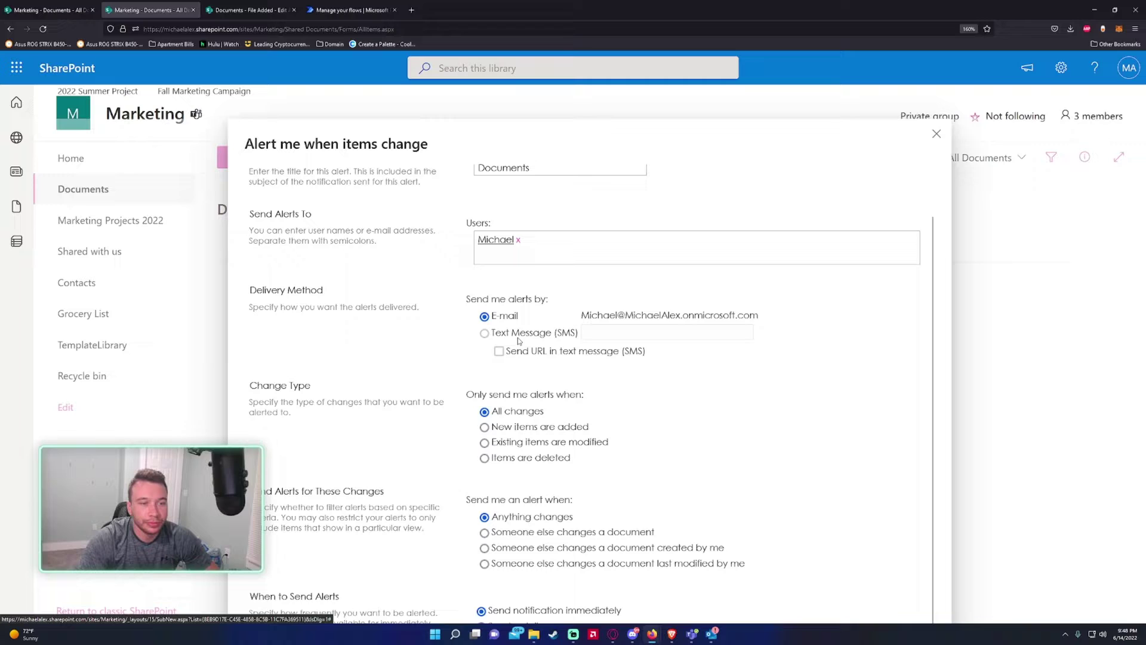
{"action": "scroll", "coordinate": [857, 416], "scroll_direction": "up", "scroll_amount": 1}
{"action": "scroll", "coordinate": [857, 416], "scroll_direction": "down", "scroll_amount": 1}
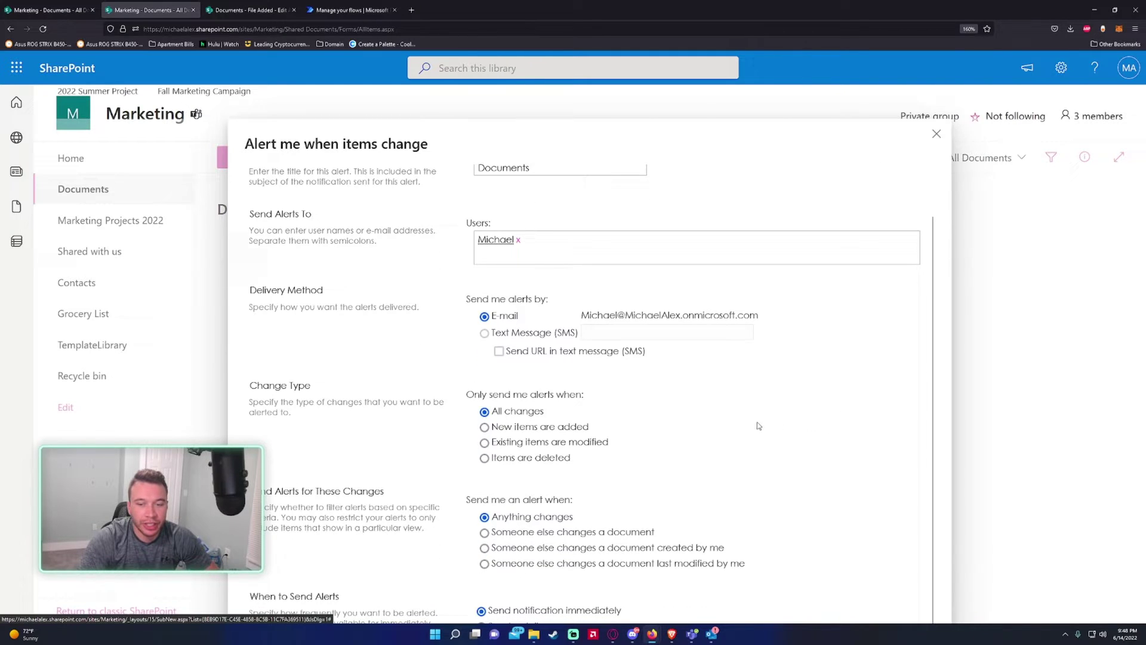
{"action": "key", "text": "ctrl+minus"}
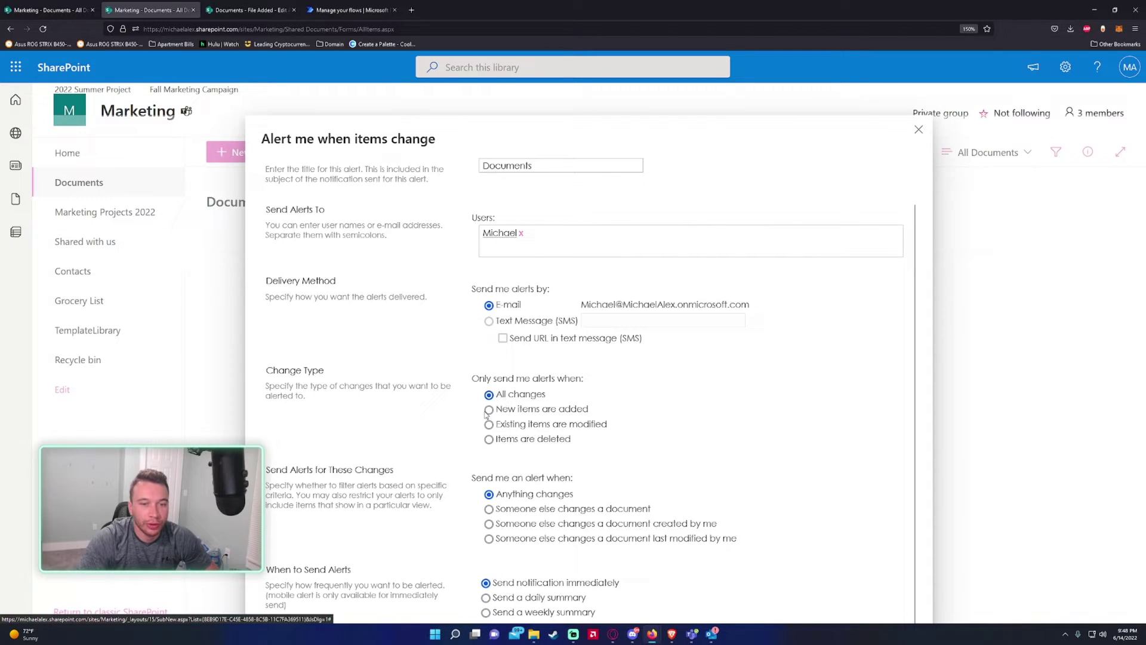
{"action": "left_click_drag", "start_coordinate": [541, 412], "coordinate": [537, 412]}
{"action": "left_click", "coordinate": [490, 411]}
Keep 'Send notification immediately' as the alert frequency rather than daily or weekly summaries.
{"action": "scroll", "coordinate": [468, 408], "scroll_direction": "up", "scroll_amount": 1}
{"action": "scroll", "coordinate": [469, 407], "scroll_direction": "down", "scroll_amount": 1}
{"action": "key", "text": "ctrl+minus"}
{"action": "key", "text": "ctrl+minus"}
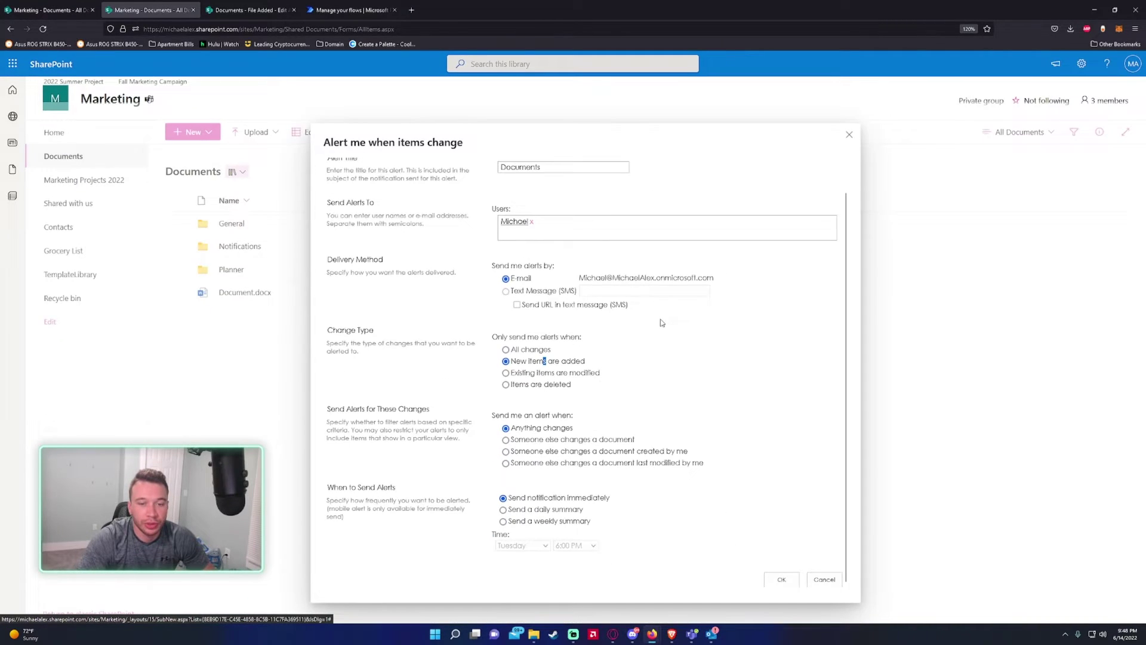
{"action": "key", "text": "ctrl+plus"}
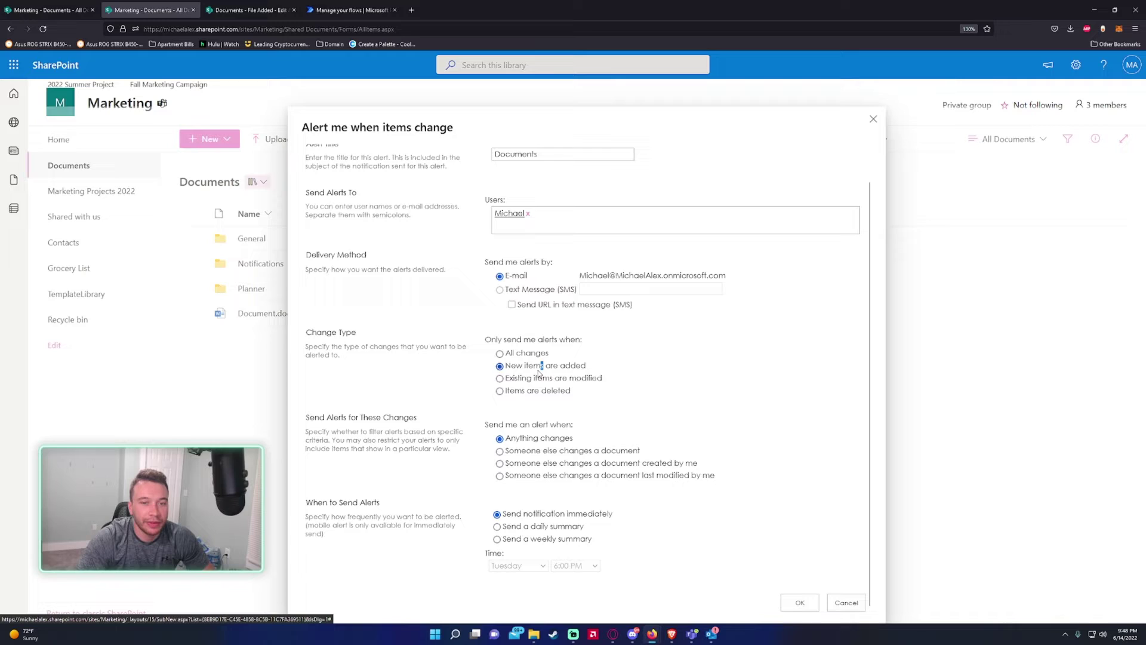
{"action": "left_click_drag", "start_coordinate": [313, 420], "coordinate": [580, 428]}
{"action": "left_click", "coordinate": [412, 429]}
{"action": "left_click", "coordinate": [557, 446]}
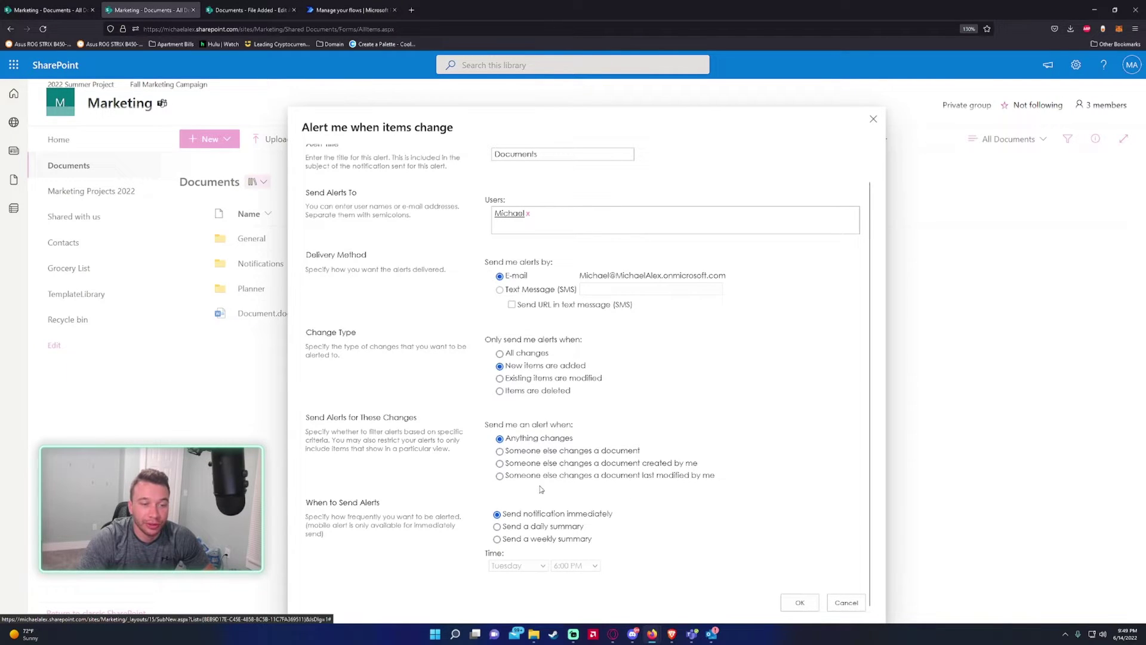
{"action": "left_click", "coordinate": [497, 527]}
{"action": "left_click", "coordinate": [497, 540]}
{"action": "left_click", "coordinate": [497, 514]}
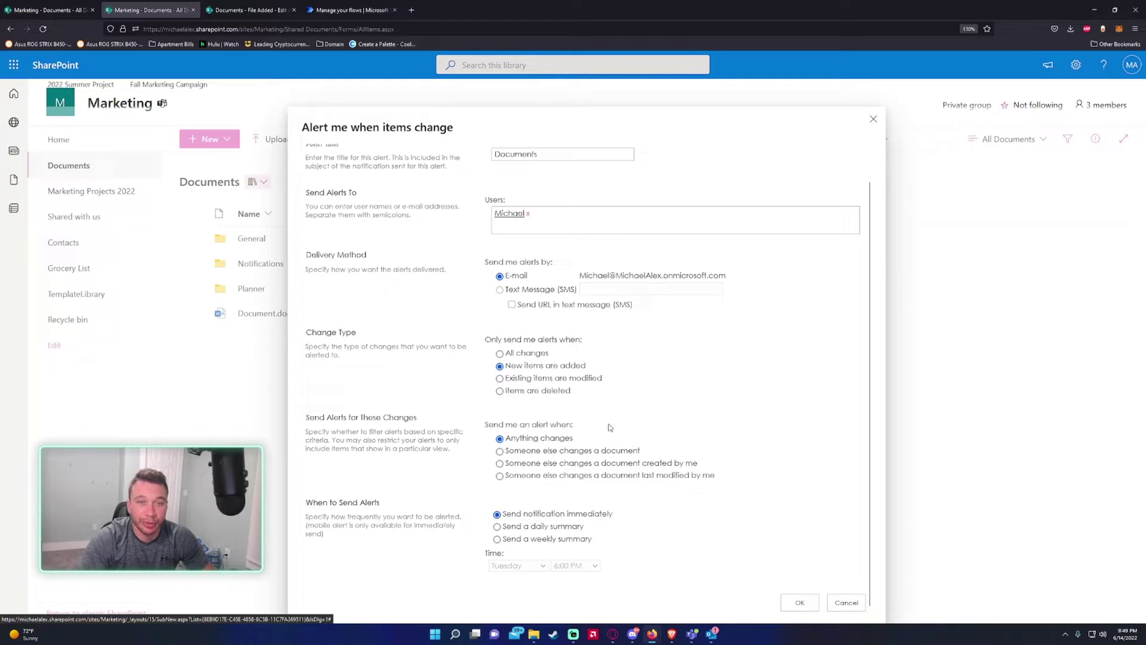
{"action": "scroll", "coordinate": [607, 424], "scroll_direction": "up", "scroll_amount": 2}
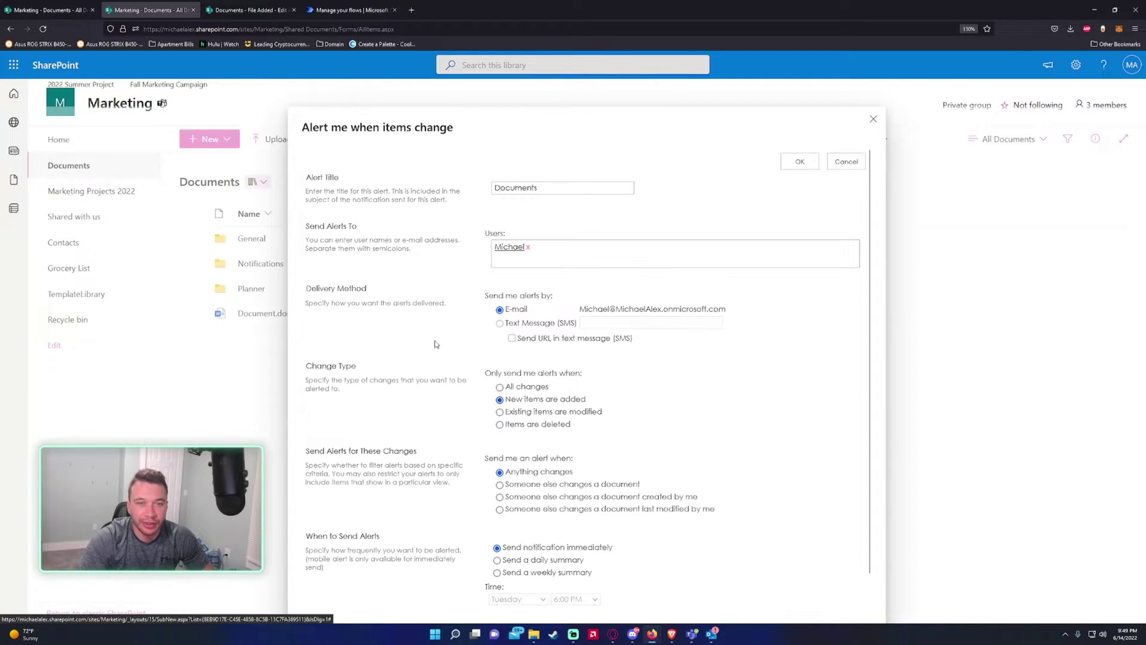
Save the Documents alert, verify it shows Immediate under My Alerts, then return to the library.
{"action": "left_click", "coordinate": [800, 161]}
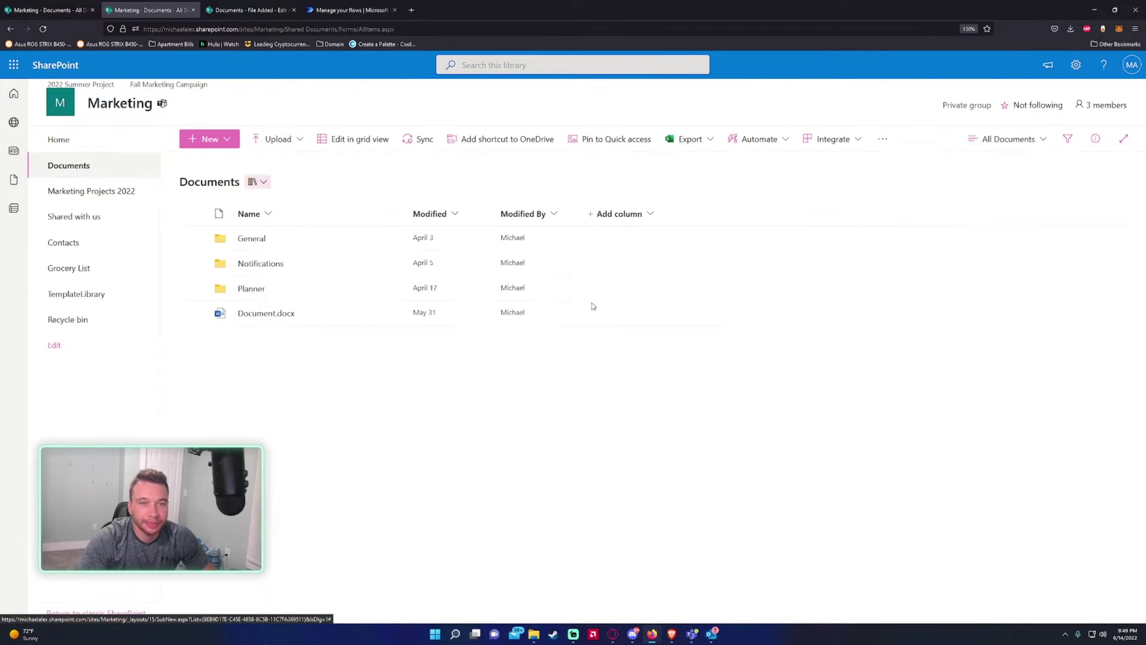
{"action": "left_click", "coordinate": [878, 145]}
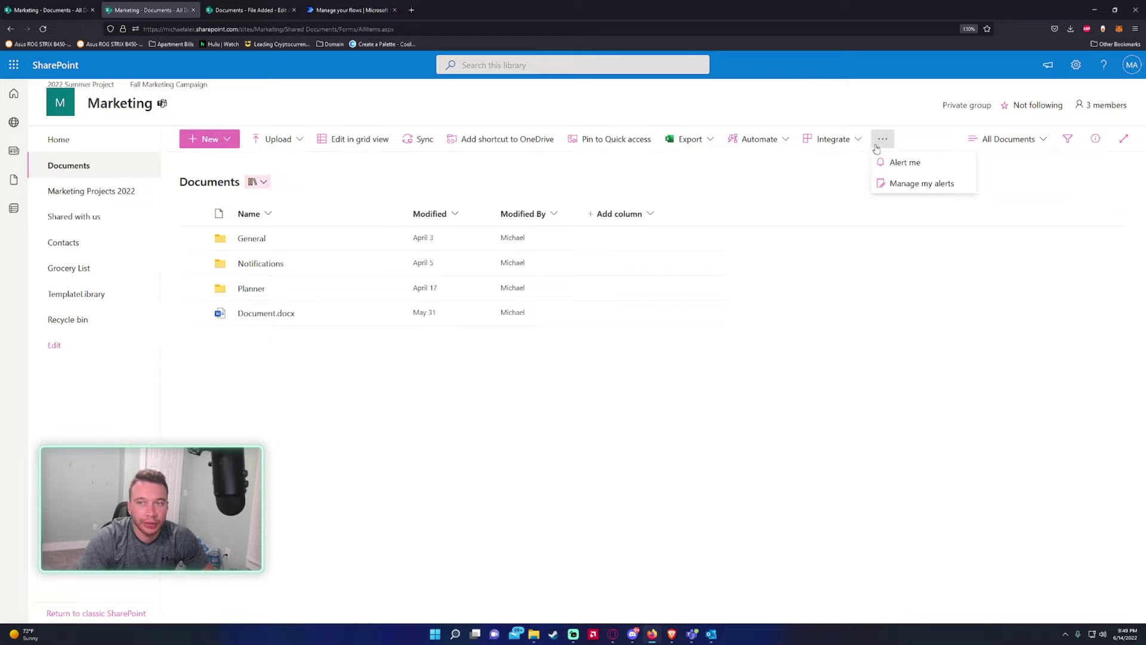
{"action": "left_click", "coordinate": [880, 185]}
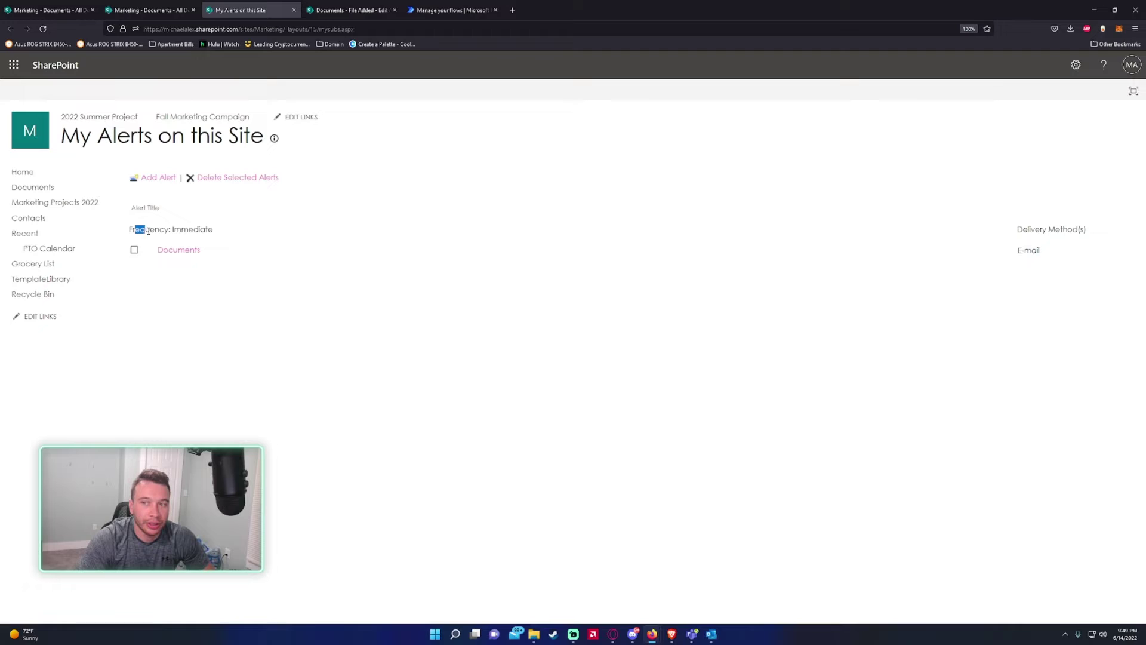
{"action": "left_click_drag", "start_coordinate": [136, 230], "coordinate": [274, 246]}
{"action": "left_click", "coordinate": [274, 245]}
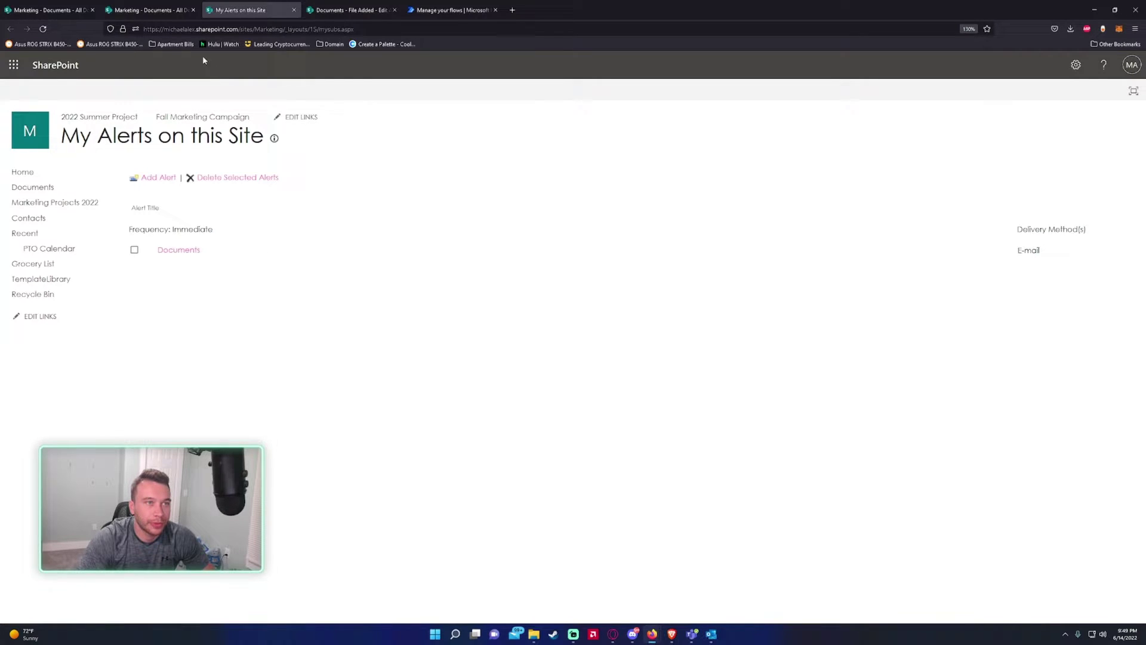
{"action": "left_click", "coordinate": [149, 10]}
{"action": "left_click", "coordinate": [537, 637]}
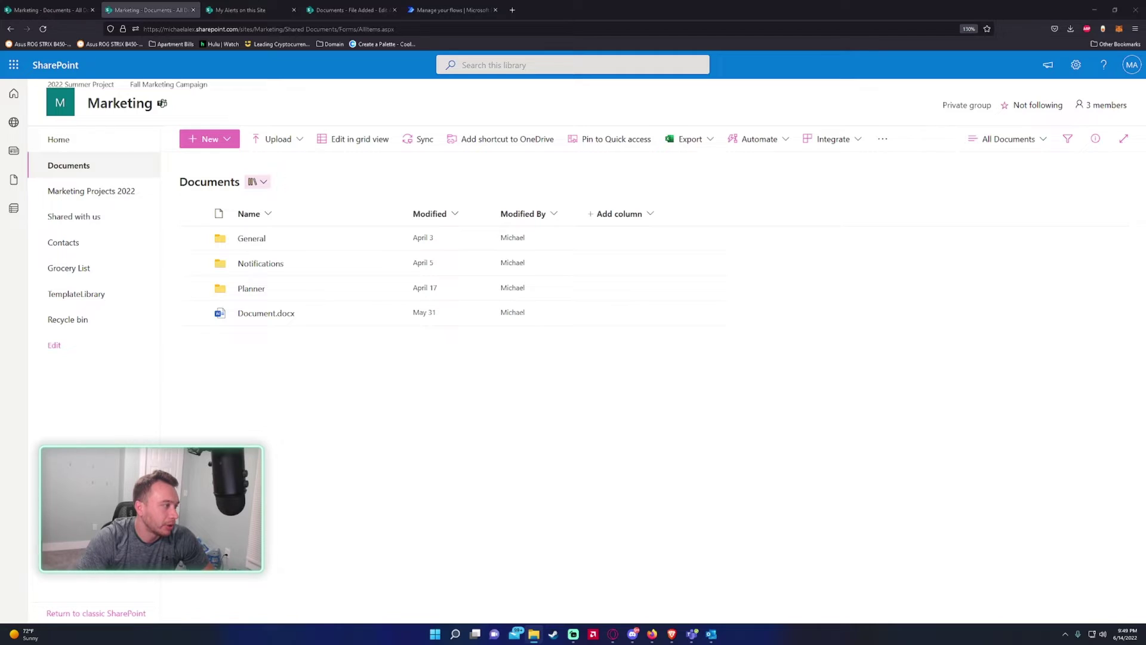
Upload sdsds.txt to Documents and open the resulting Power Automate notification in the Teams activity feed.
{"action": "left_click_drag", "start_coordinate": [96, 280], "coordinate": [84, 332]}
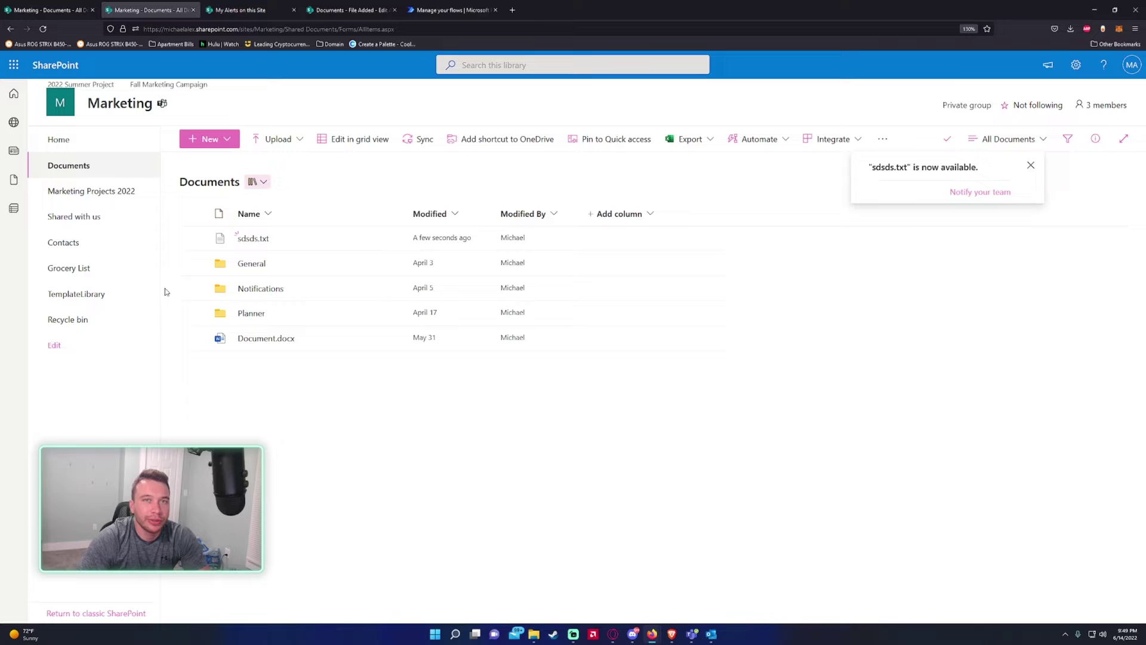
{"action": "mouse_move", "coordinate": [708, 638]}
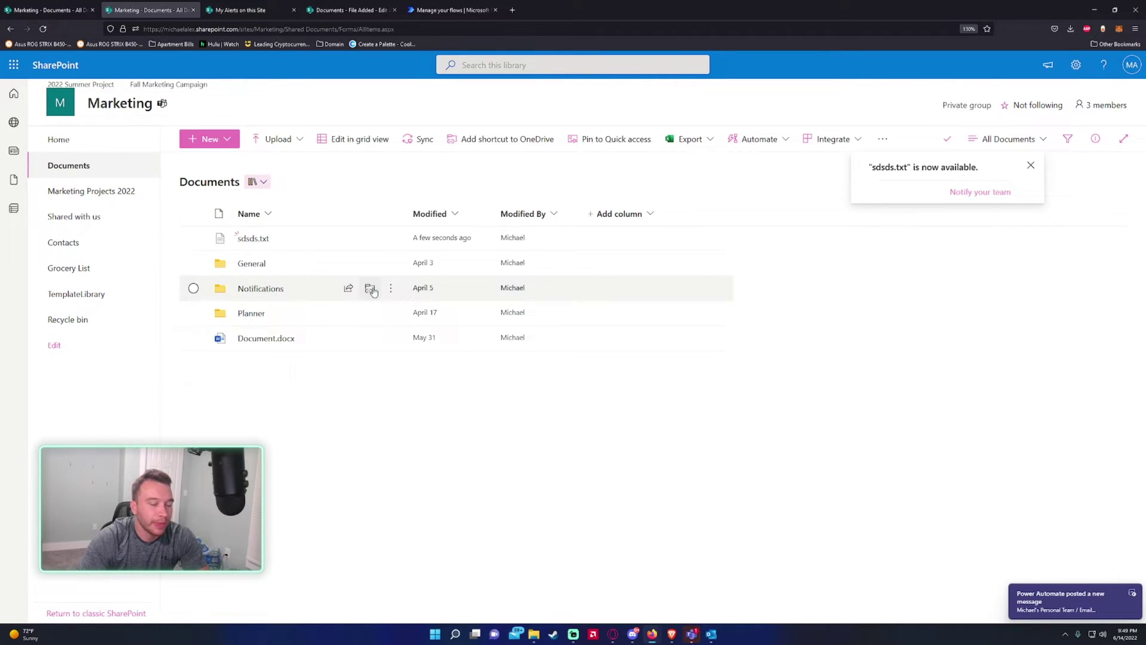
{"action": "left_click", "coordinate": [1069, 608]}
{"action": "left_click", "coordinate": [20, 43]}
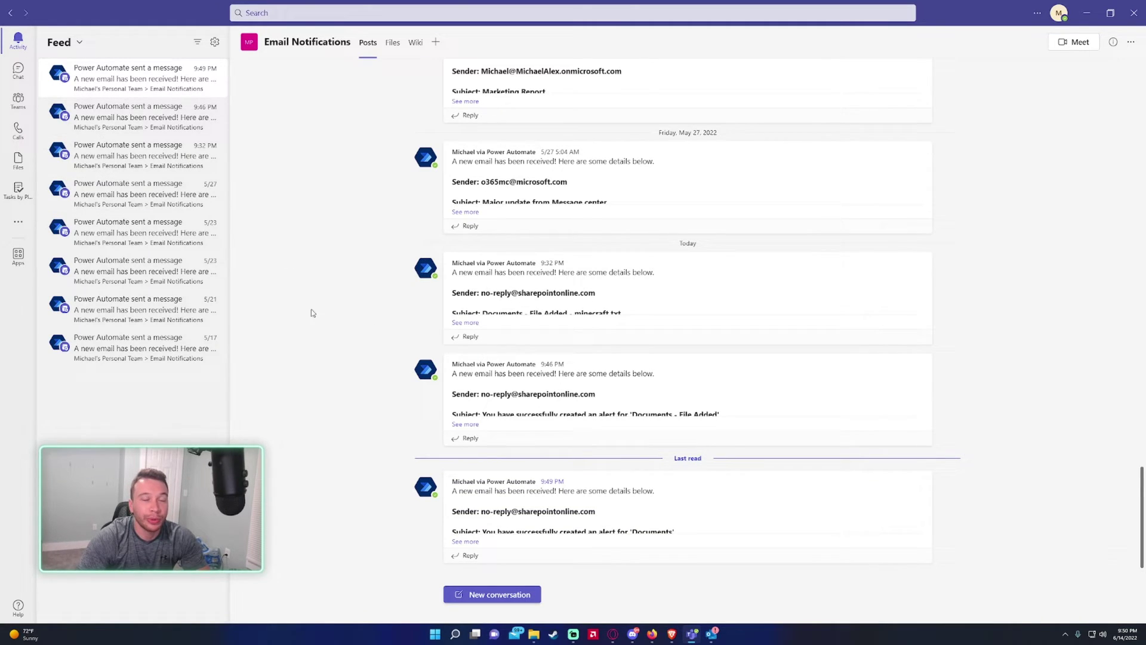
Expand the 9:49 PM message and point out its opening line, sender and alert-created subject.
{"action": "left_click", "coordinate": [467, 542]}
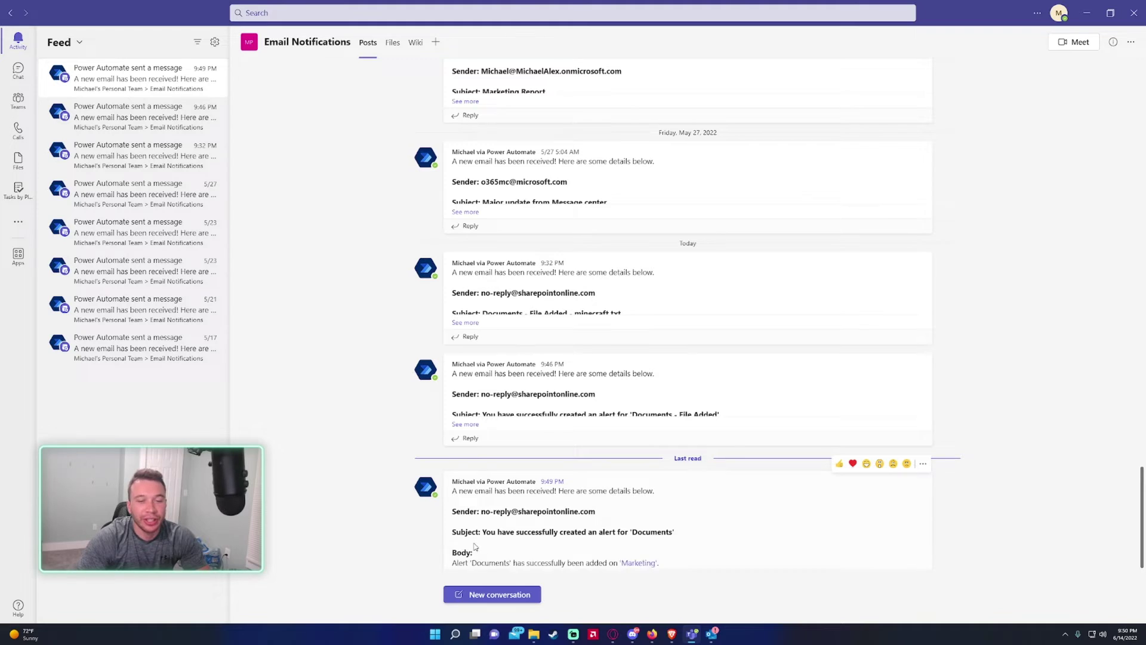
{"action": "left_click_drag", "start_coordinate": [463, 431], "coordinate": [657, 436]}
{"action": "left_click", "coordinate": [659, 436]}
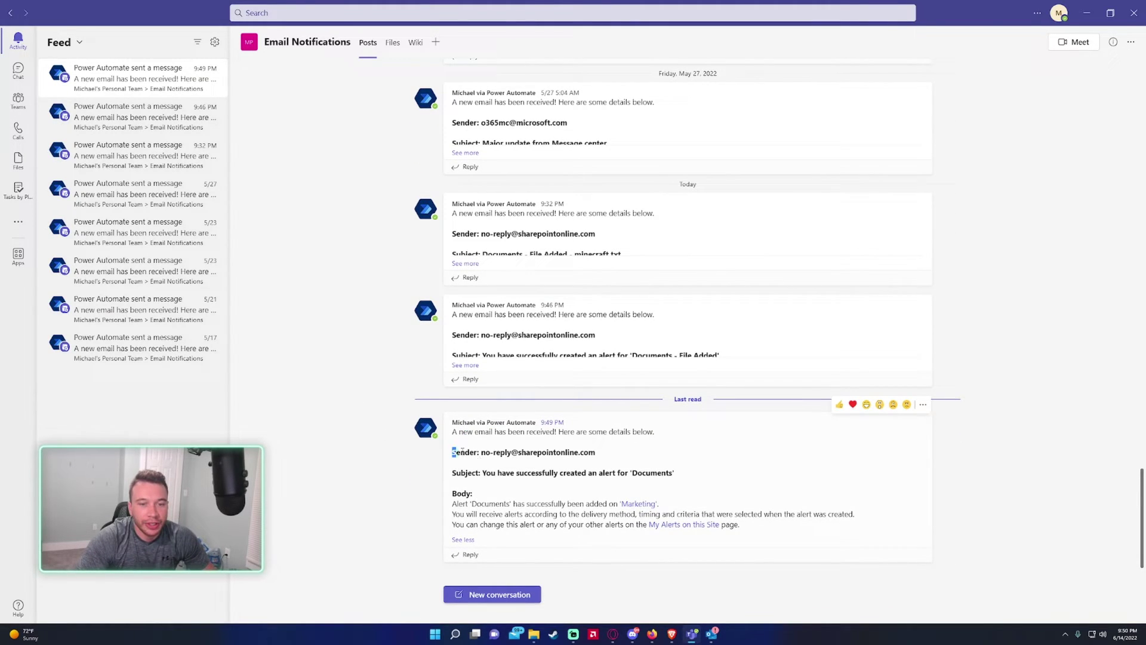
{"action": "left_click_drag", "start_coordinate": [463, 452], "coordinate": [598, 452]}
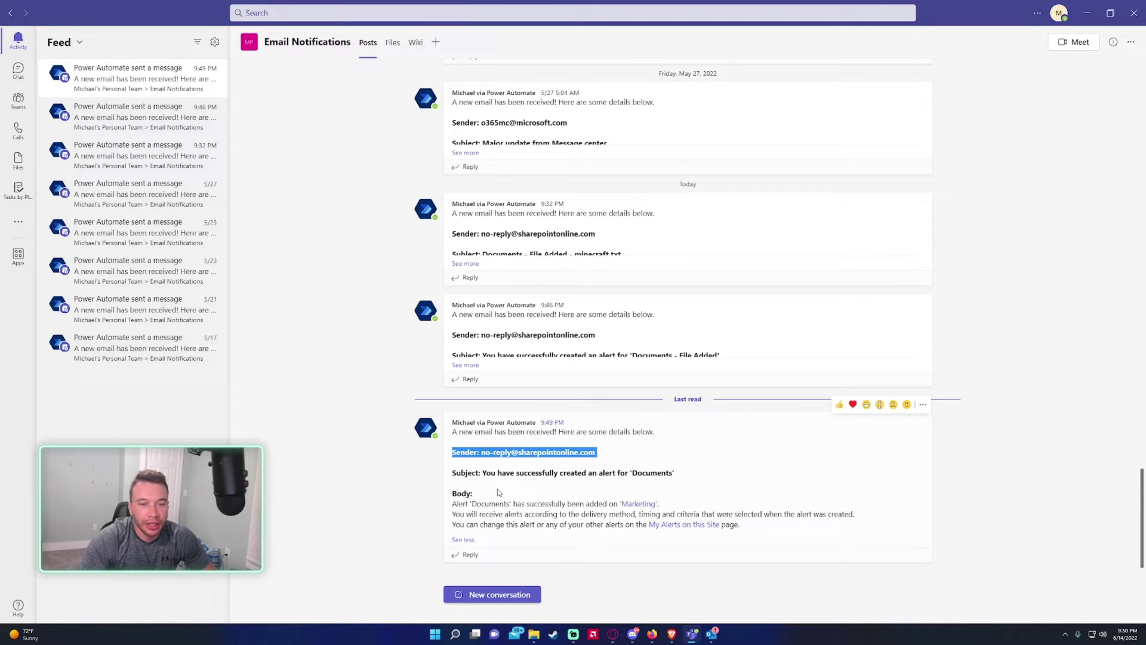
{"action": "left_click_drag", "start_coordinate": [481, 473], "coordinate": [702, 482]}
{"action": "left_click", "coordinate": [700, 482]}
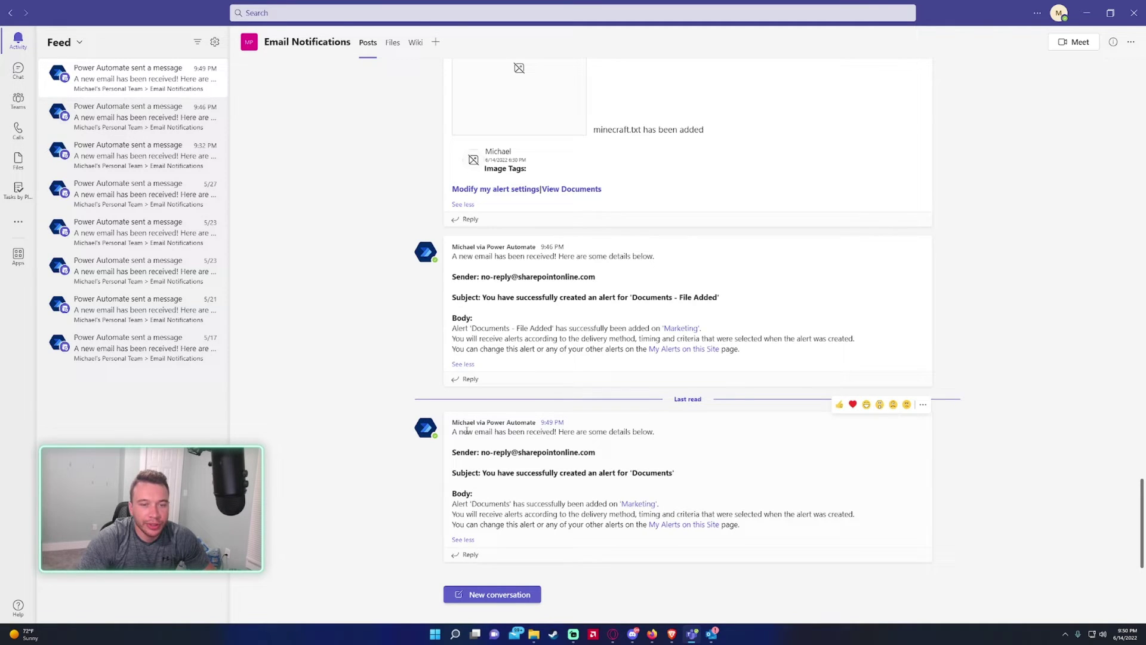
{"action": "left_click_drag", "start_coordinate": [464, 431], "coordinate": [598, 493]}
{"action": "left_click", "coordinate": [598, 494]}
{"action": "left_click_drag", "start_coordinate": [512, 473], "coordinate": [670, 473]}
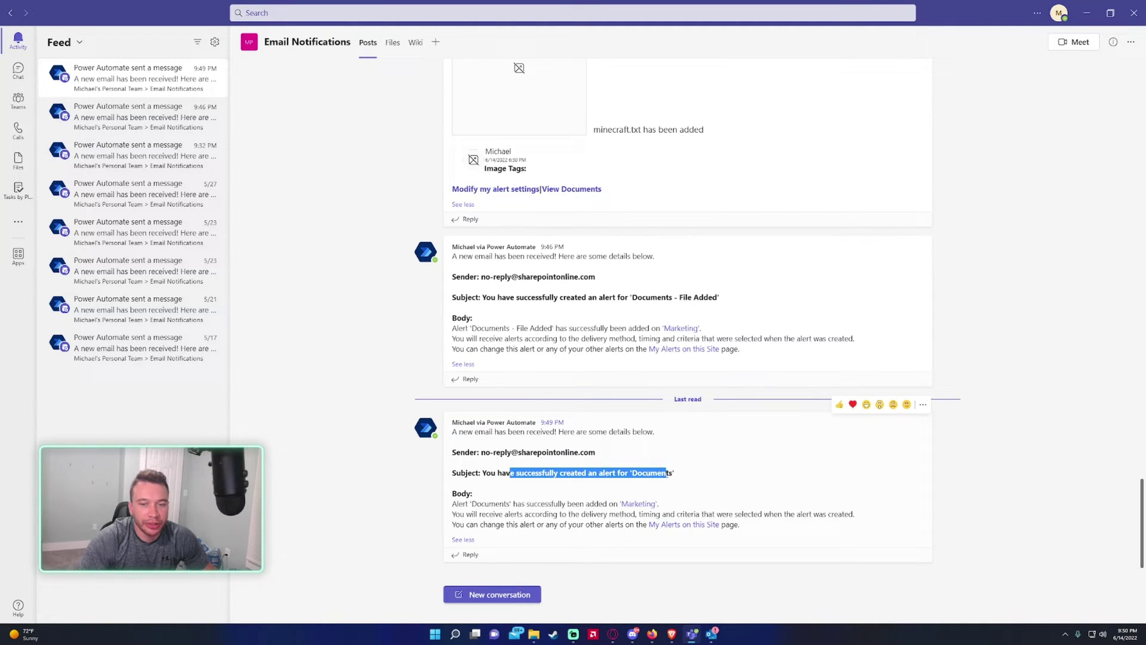
{"action": "left_click", "coordinate": [670, 475]}
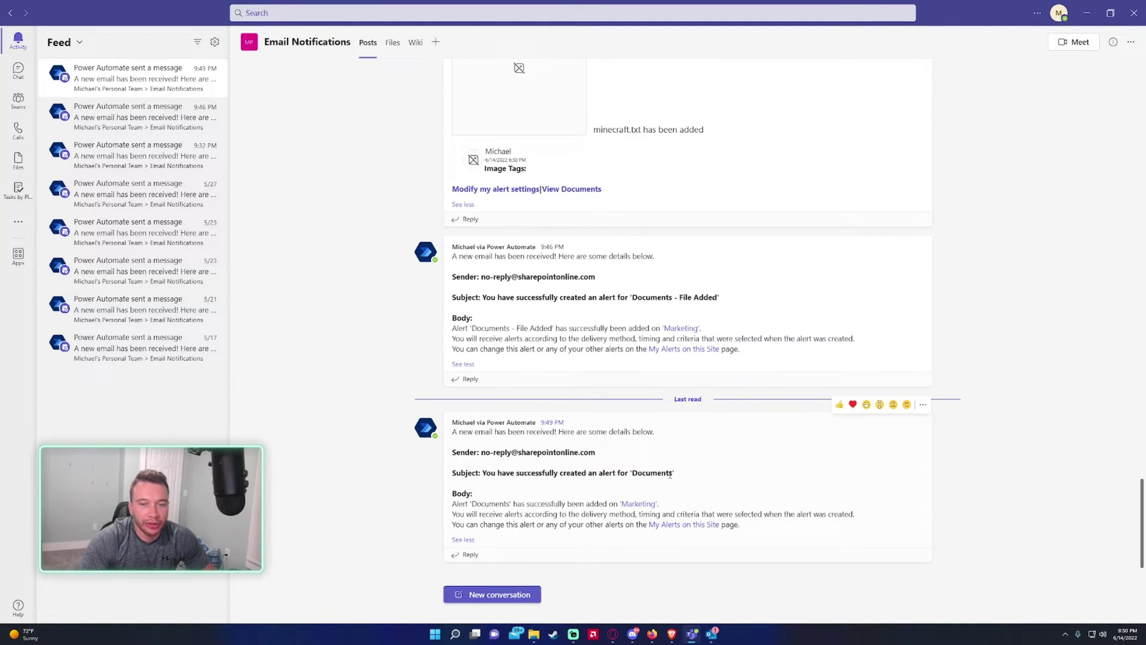
Collapse the 9:49, 9:46 and 9:32 PM messages and switch back to the SharePoint library.
{"action": "left_click", "coordinate": [467, 541]}
{"action": "left_click", "coordinate": [467, 424]}
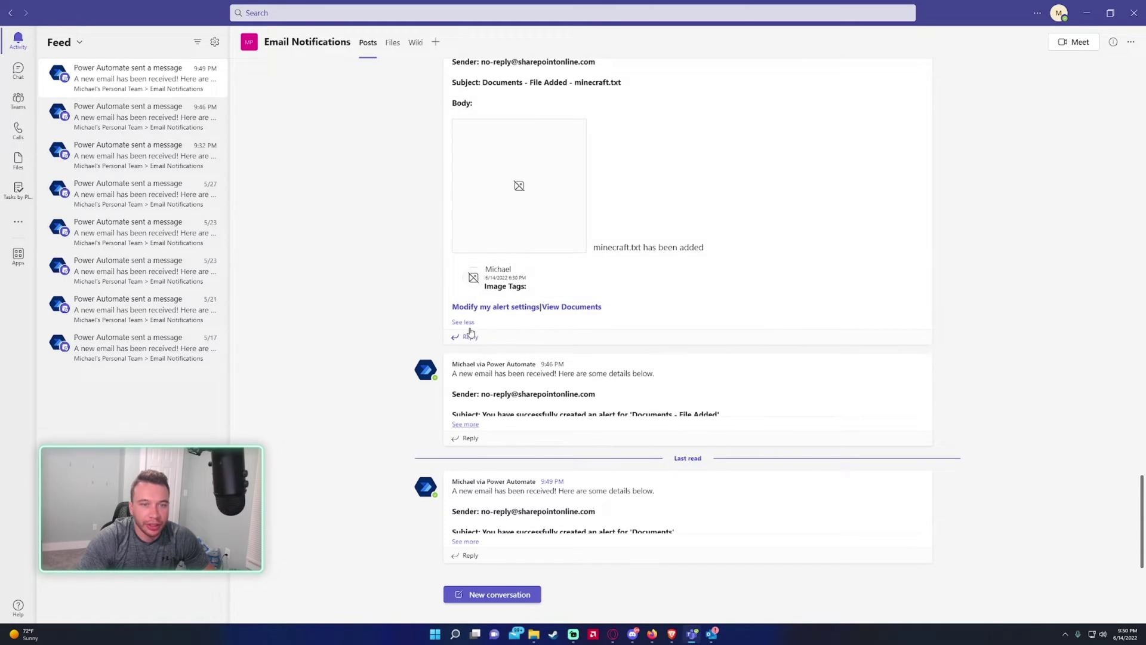
{"action": "left_click", "coordinate": [466, 324]}
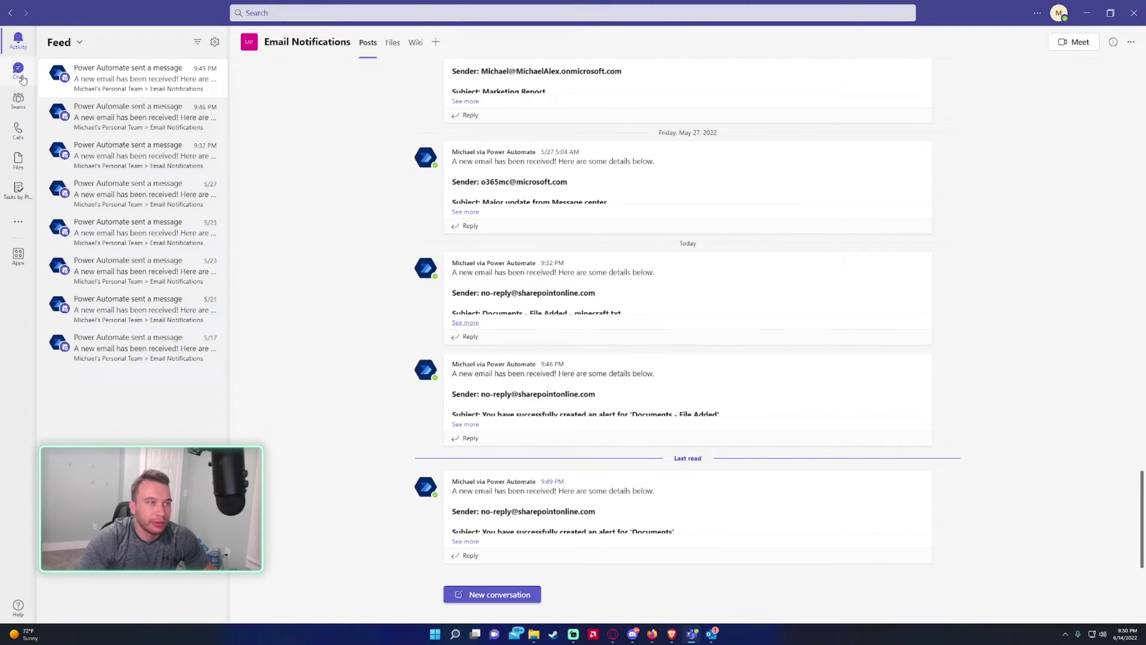
{"action": "key", "text": "alt+Tab"}
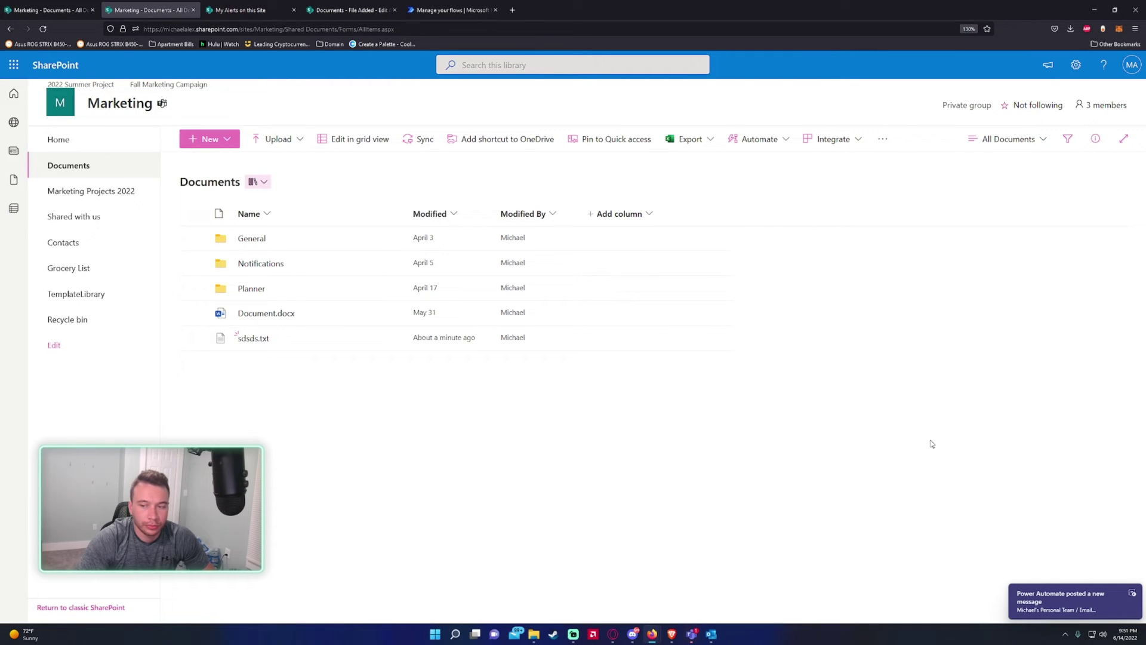
Back in Teams, open and expand the newest 9:51 PM notification.
{"action": "left_click", "coordinate": [692, 634]}
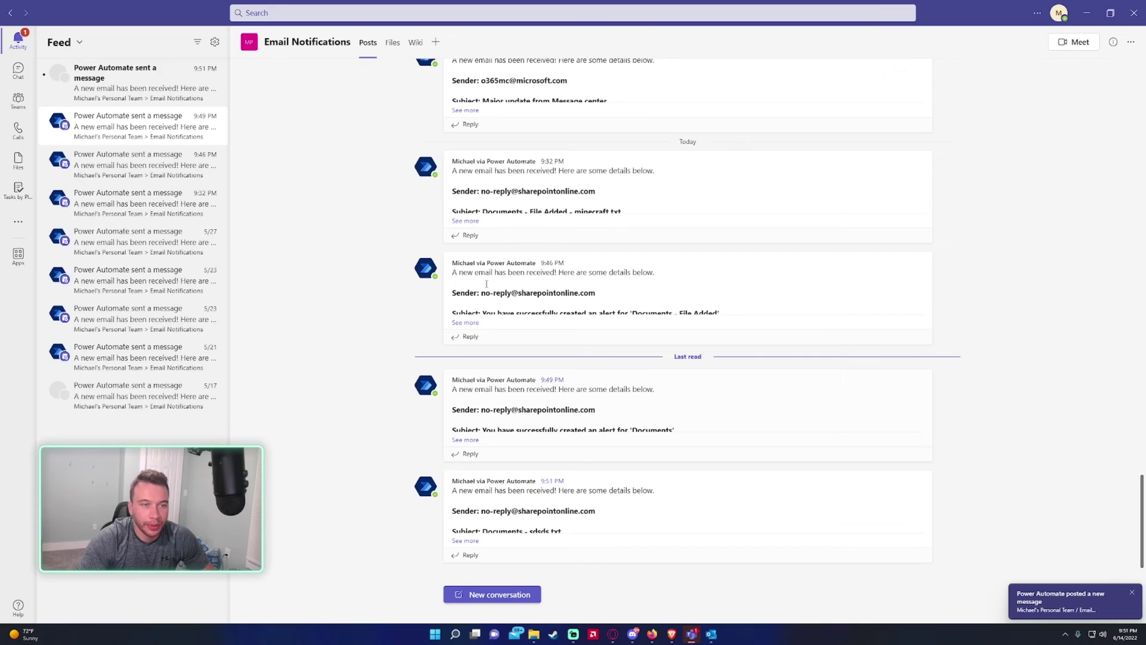
{"action": "left_click", "coordinate": [144, 78]}
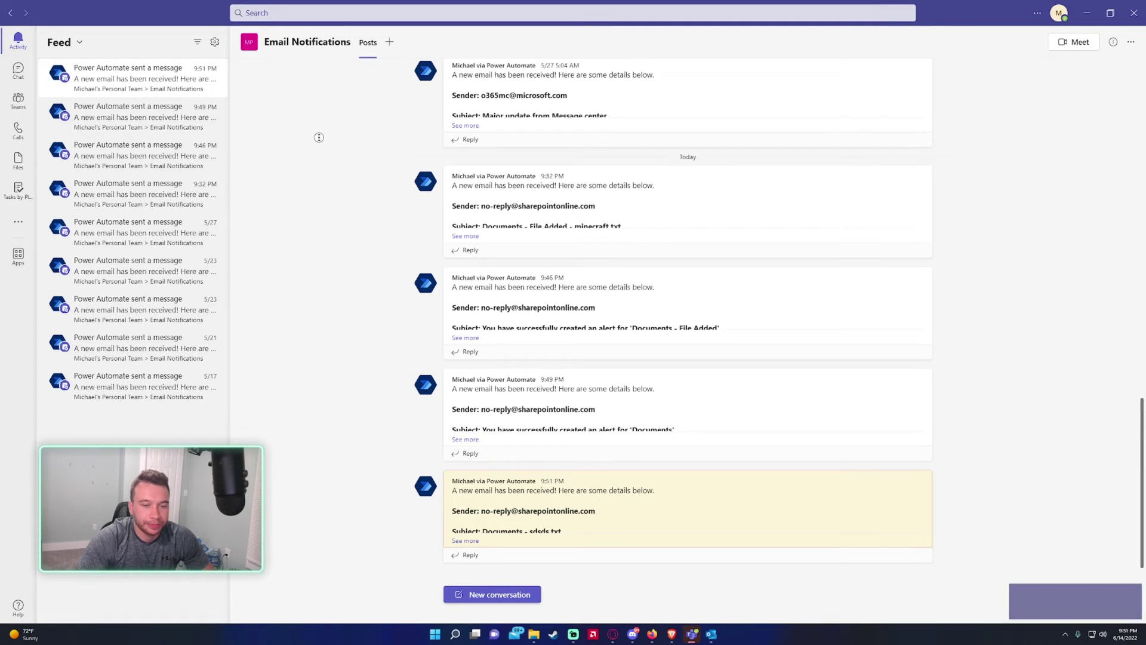
{"action": "left_click", "coordinate": [466, 541]}
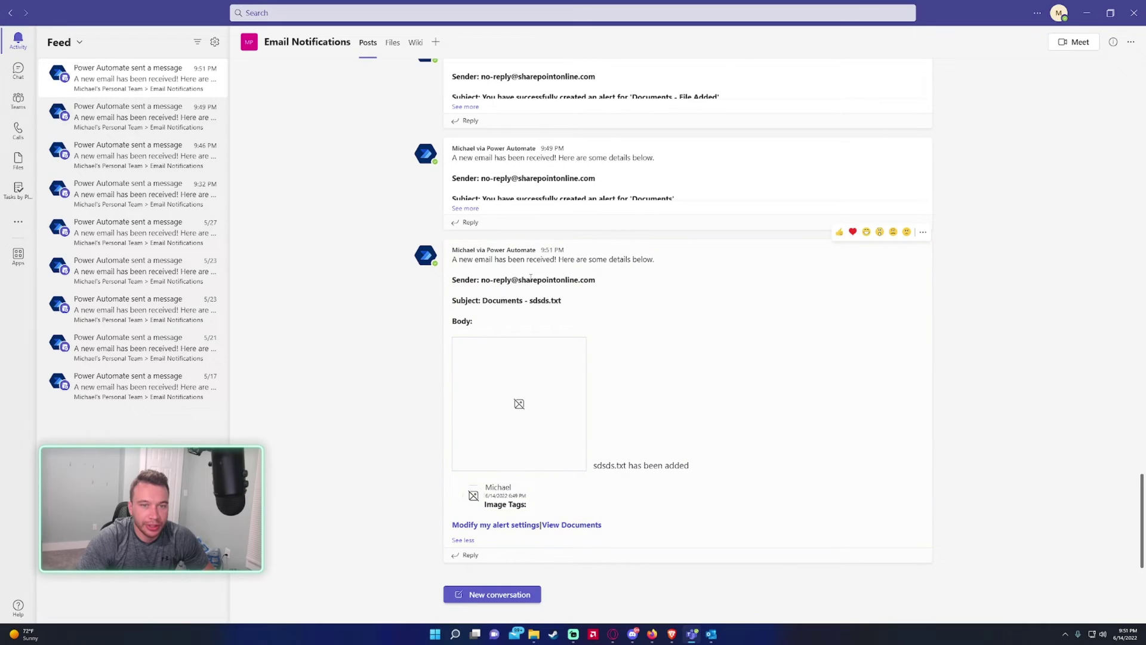
Point out the sender, the sdsds.txt file name in the subject, and the Body label.
{"action": "left_click_drag", "start_coordinate": [601, 280], "coordinate": [470, 280]}
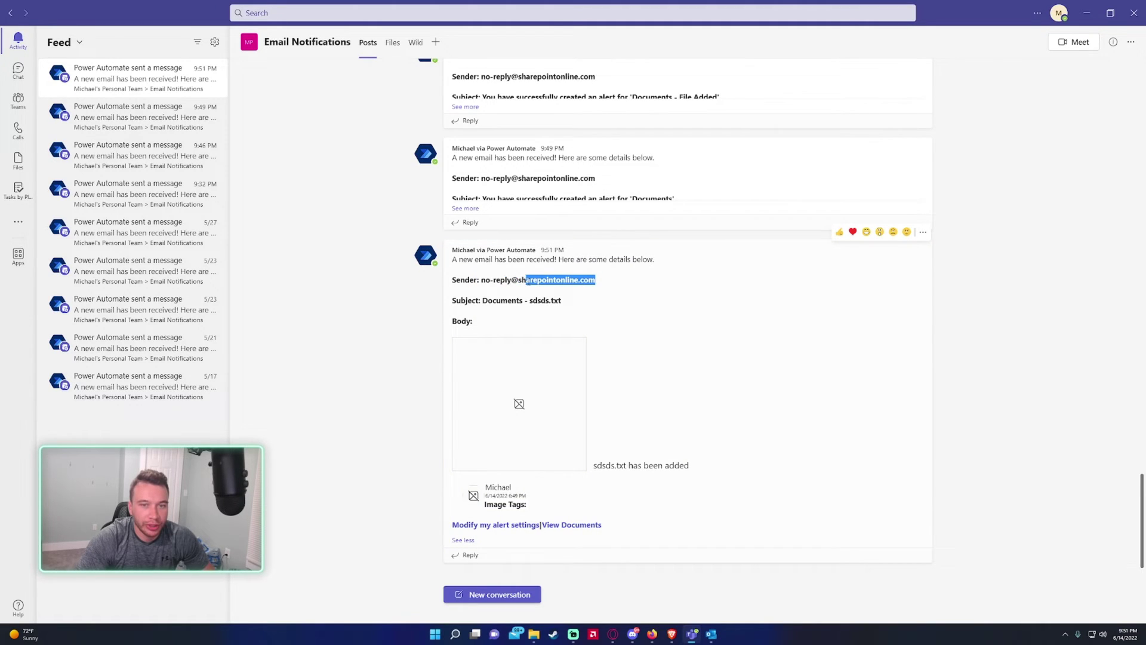
{"action": "left_click_drag", "start_coordinate": [526, 281], "coordinate": [608, 310]}
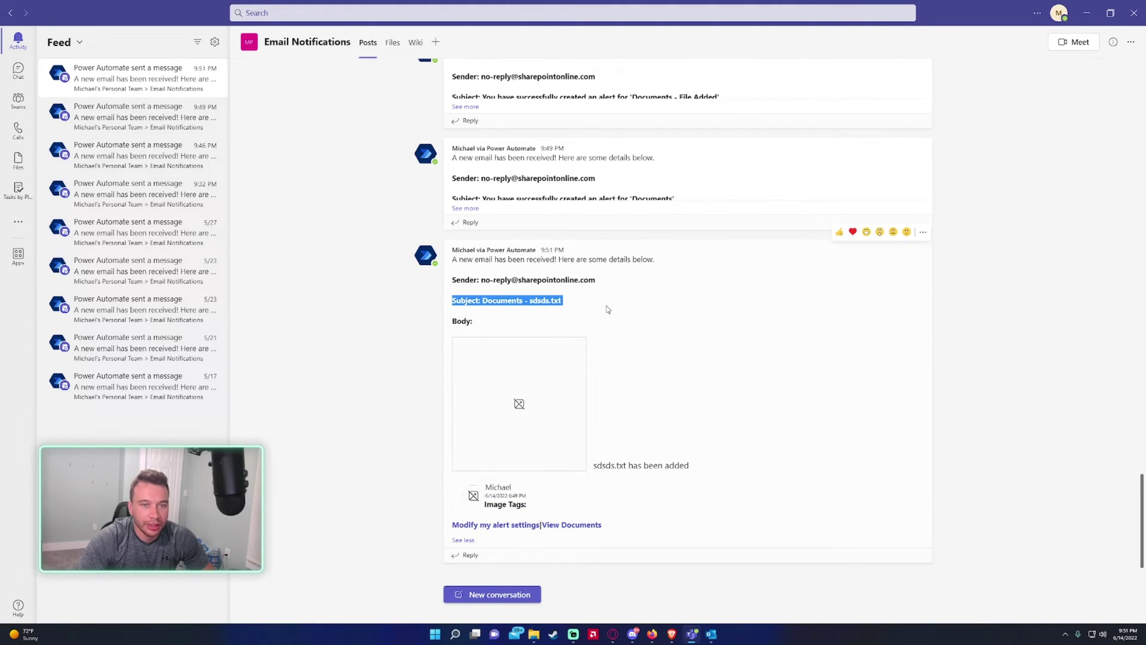
{"action": "left_click", "coordinate": [593, 309]}
{"action": "left_click_drag", "start_coordinate": [528, 303], "coordinate": [582, 302]}
{"action": "left_click", "coordinate": [579, 303]}
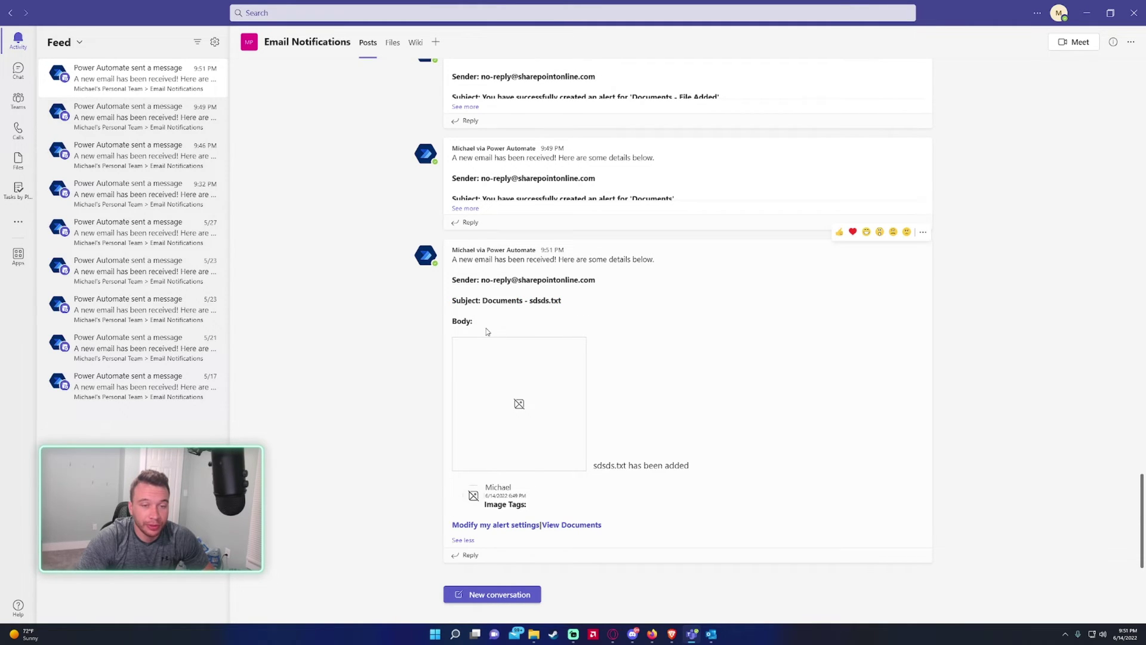
{"action": "left_click_drag", "start_coordinate": [452, 321], "coordinate": [536, 322]}
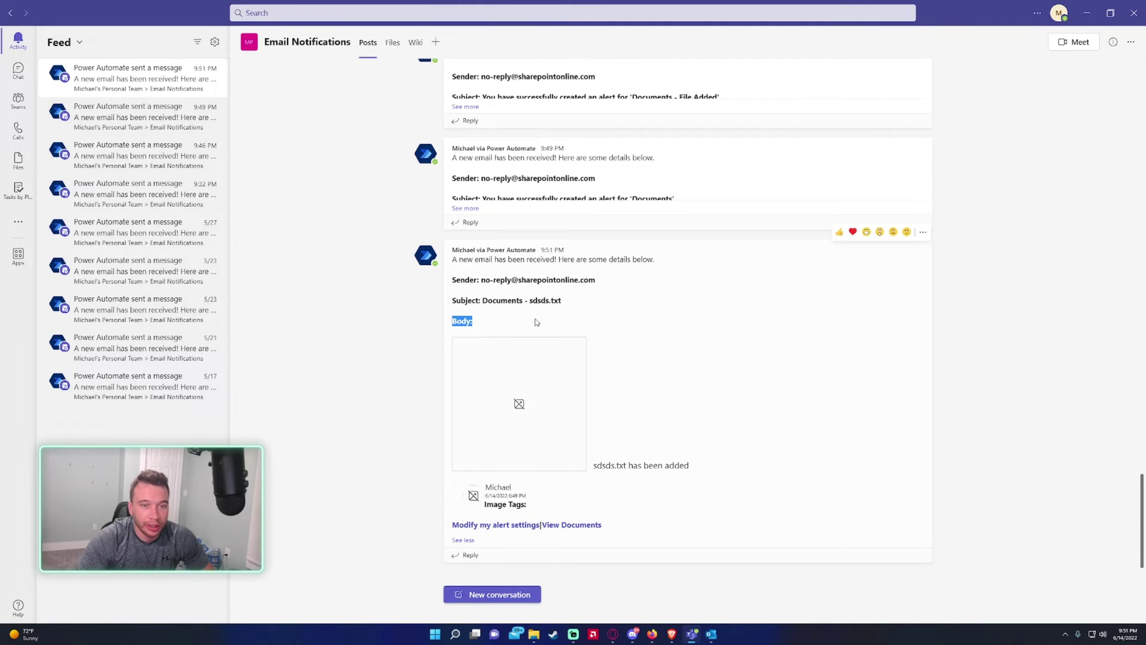
{"action": "left_click", "coordinate": [501, 409]}
Open the Documents library from the notification link, then open My Alerts on this Site in a new tab.
{"action": "left_click", "coordinate": [569, 526]}
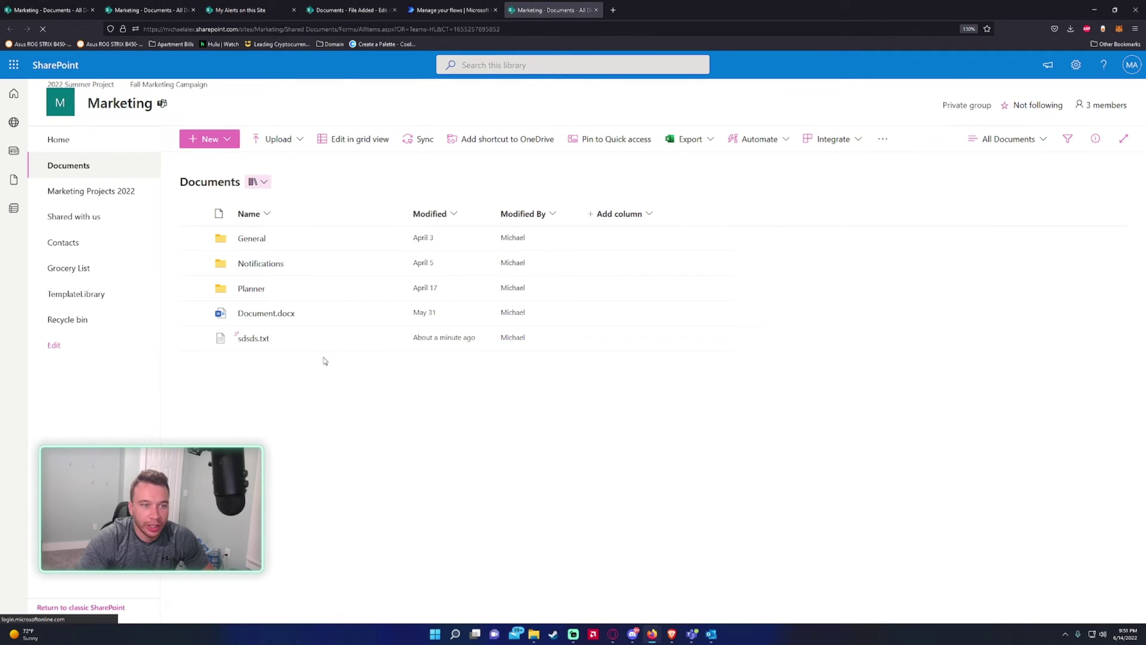
{"action": "left_click", "coordinate": [317, 345]}
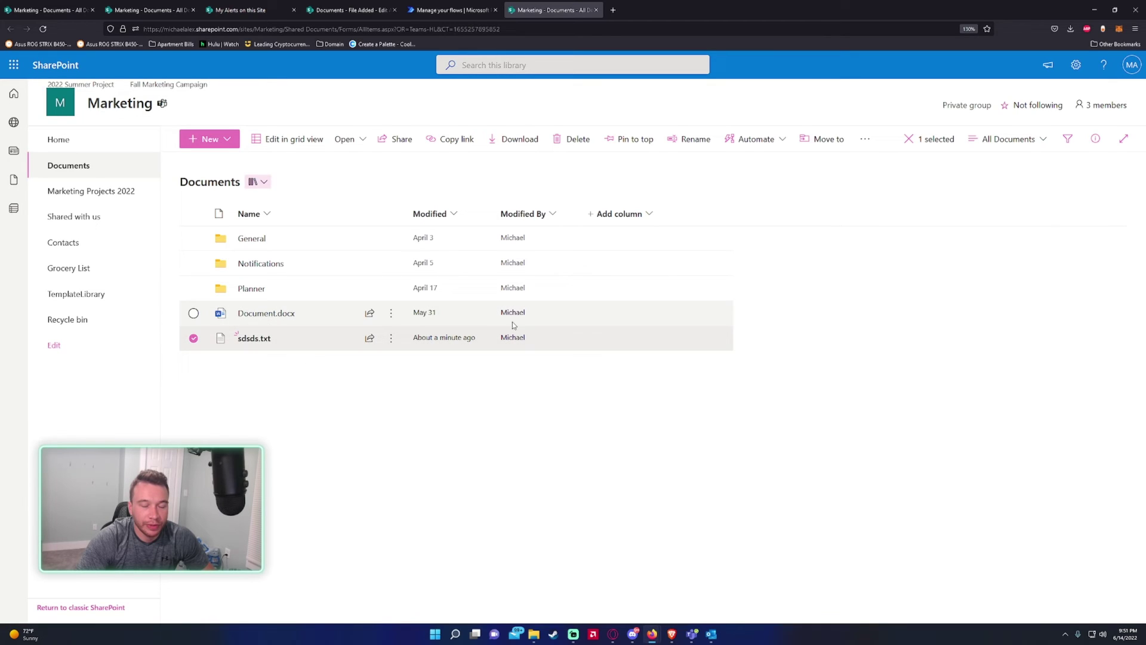
{"action": "left_click", "coordinate": [887, 243]}
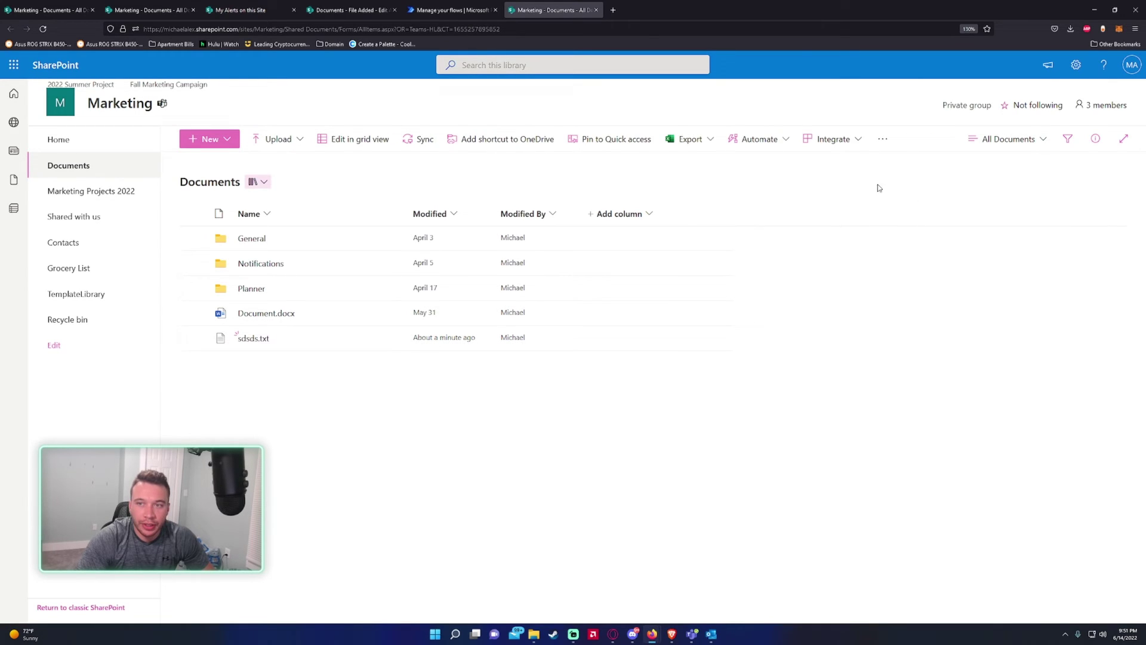
{"action": "left_click", "coordinate": [883, 139]}
{"action": "left_click", "coordinate": [917, 185]}
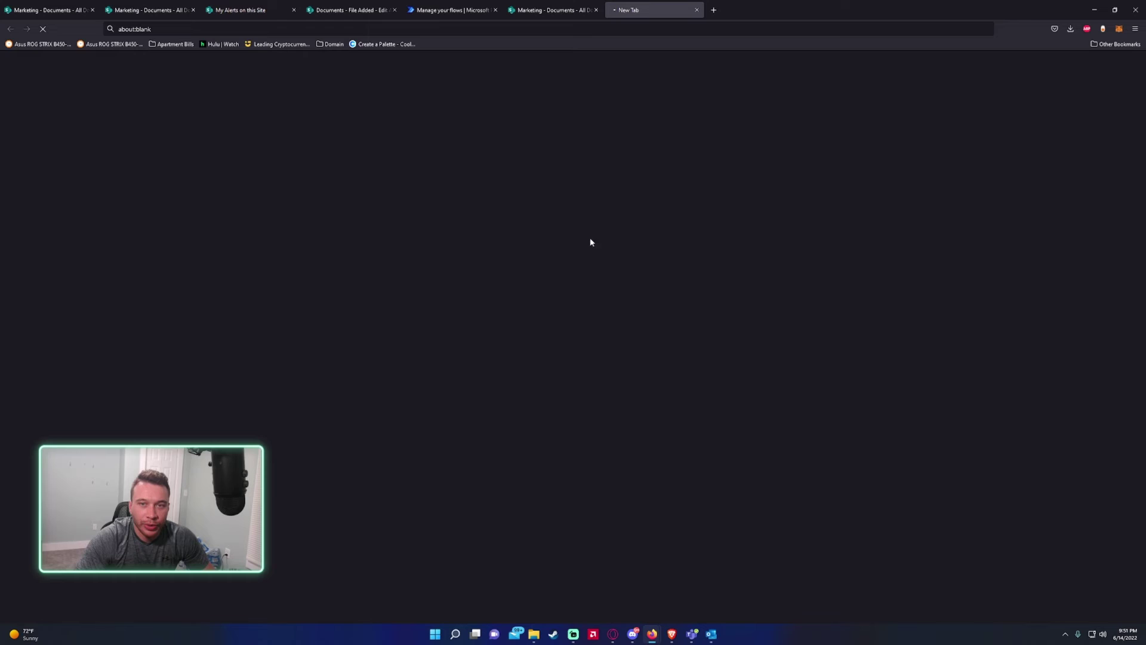
{"action": "left_click", "coordinate": [549, 9]}
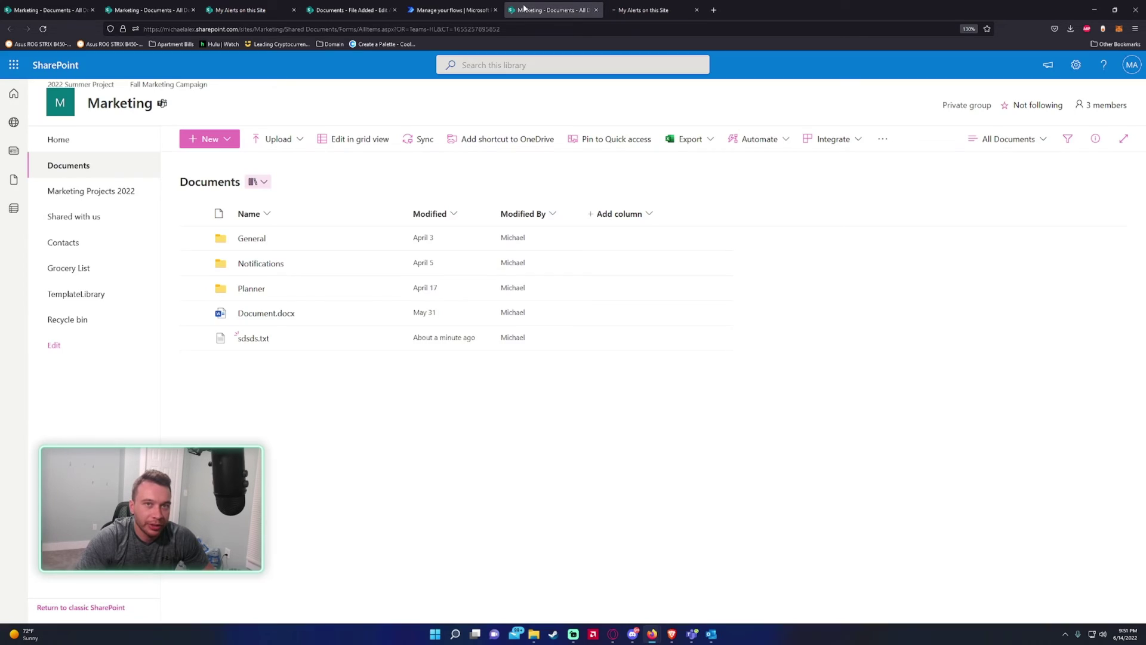
On My Alerts on this Site, tick the Documents alert, delete it and confirm.
{"action": "left_click", "coordinate": [648, 10]}
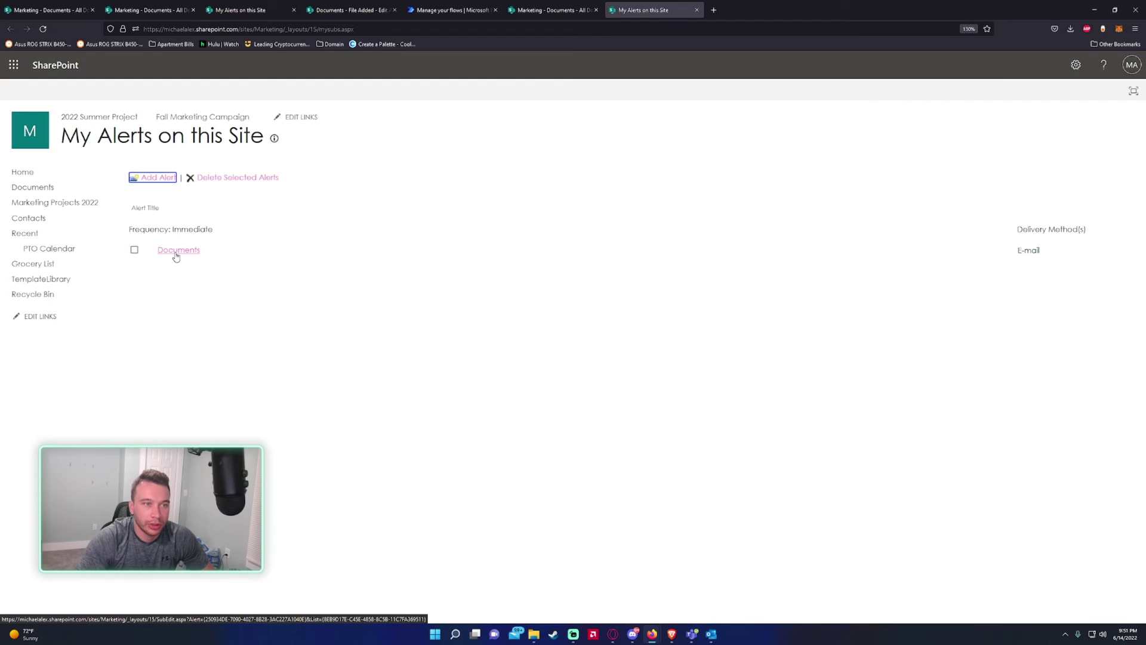
{"action": "left_click", "coordinate": [134, 249]}
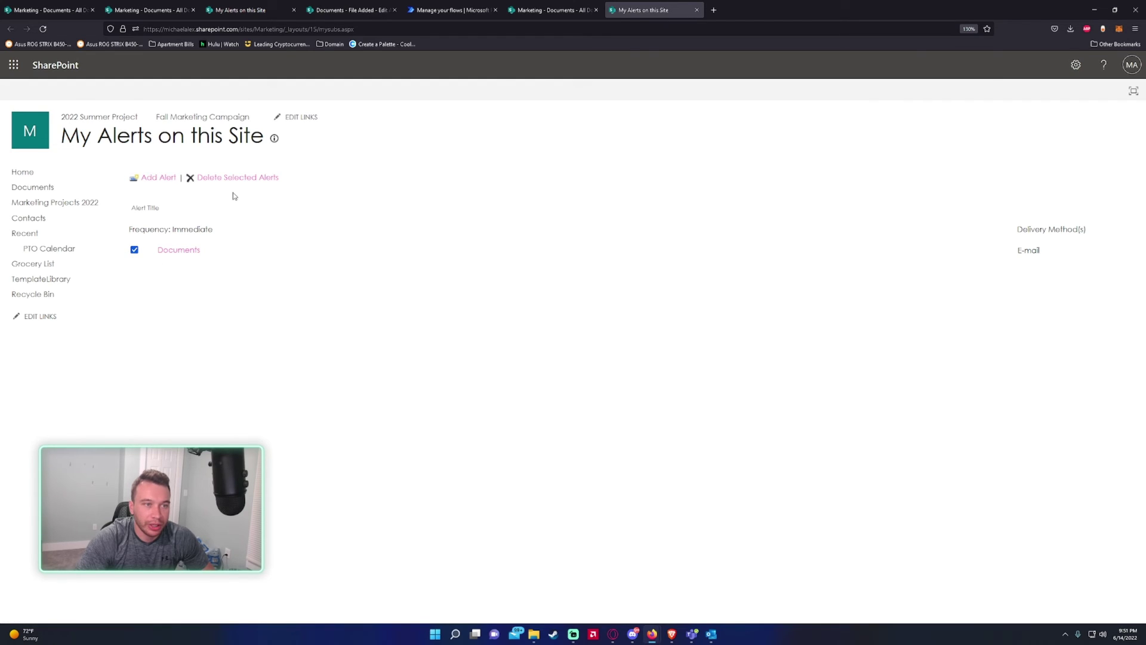
{"action": "left_click", "coordinate": [245, 178]}
{"action": "left_click", "coordinate": [610, 352]}
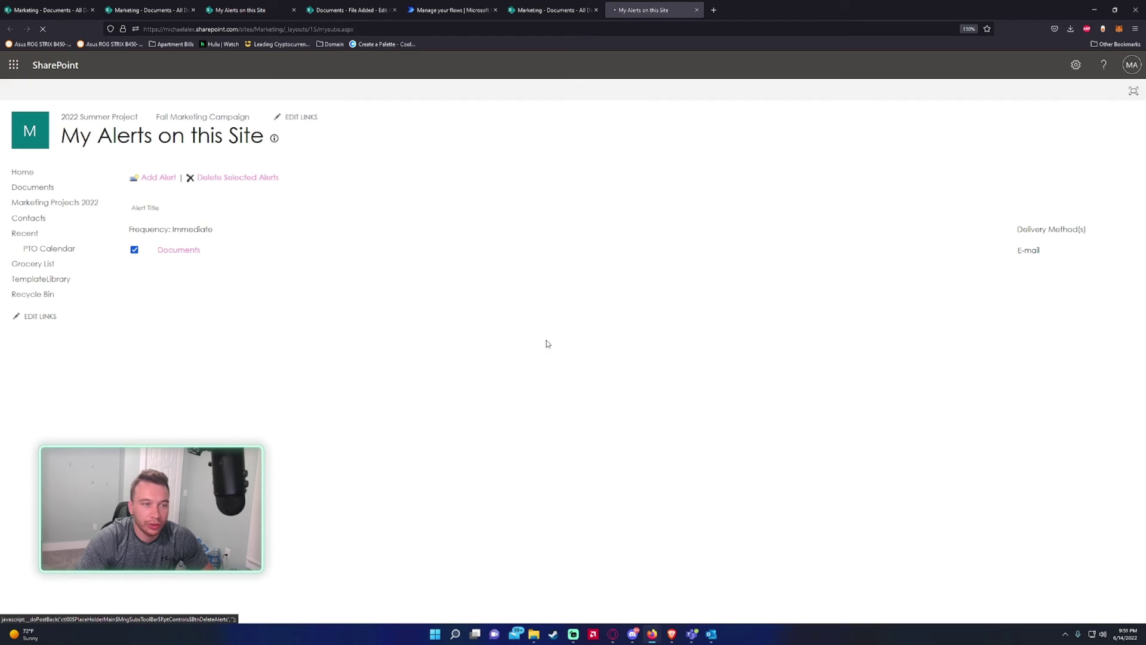